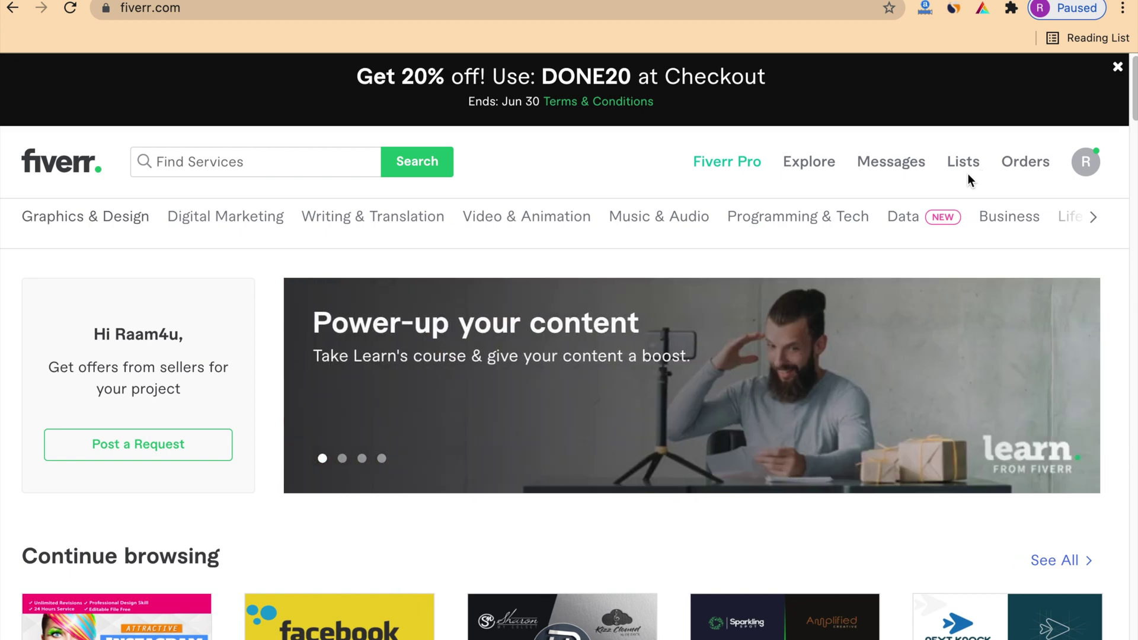
- Start the Become a Seller onboarding and proceed through its overview pages to the Personal Info form
{"action": "left_click", "coordinate": [1085, 165]}
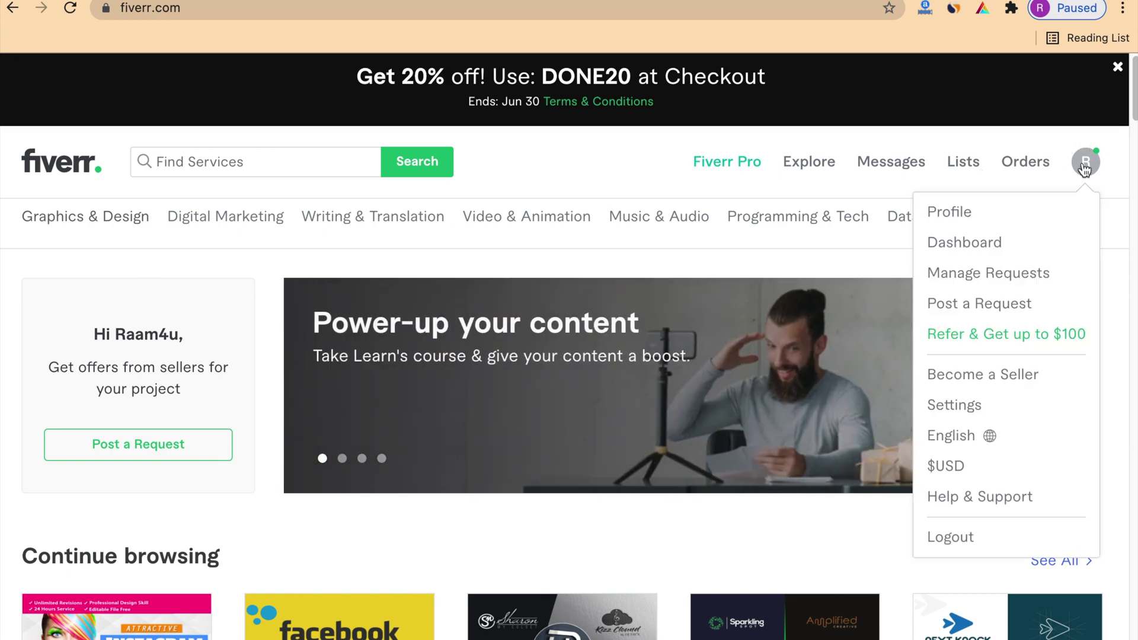
{"action": "left_click", "coordinate": [996, 385]}
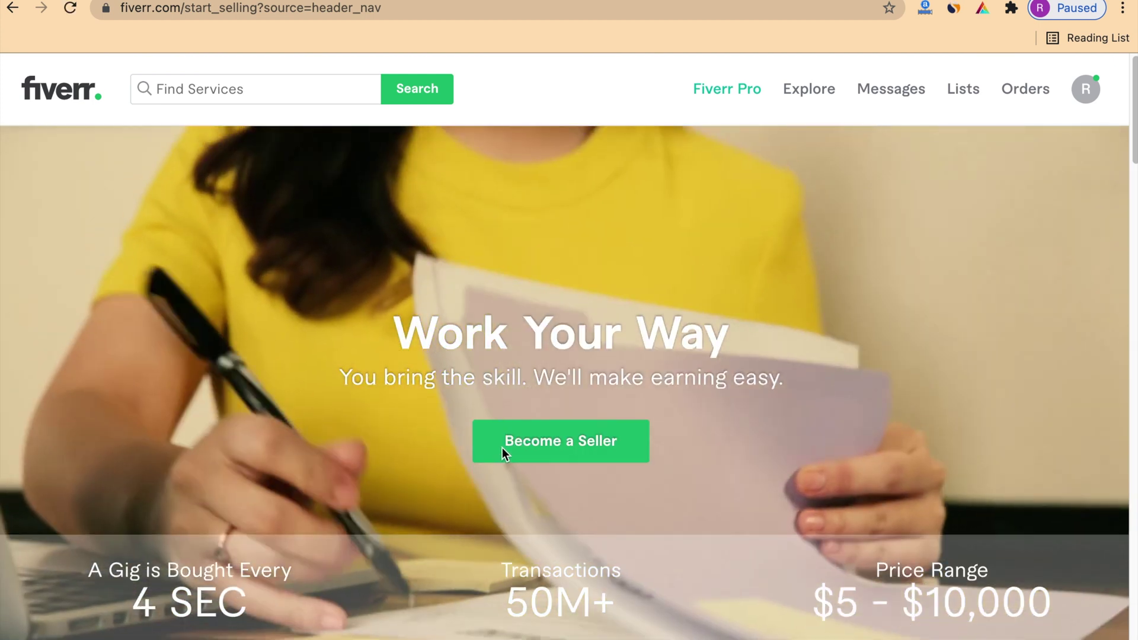
{"action": "left_click", "coordinate": [503, 449]}
{"action": "left_click", "coordinate": [138, 605]}
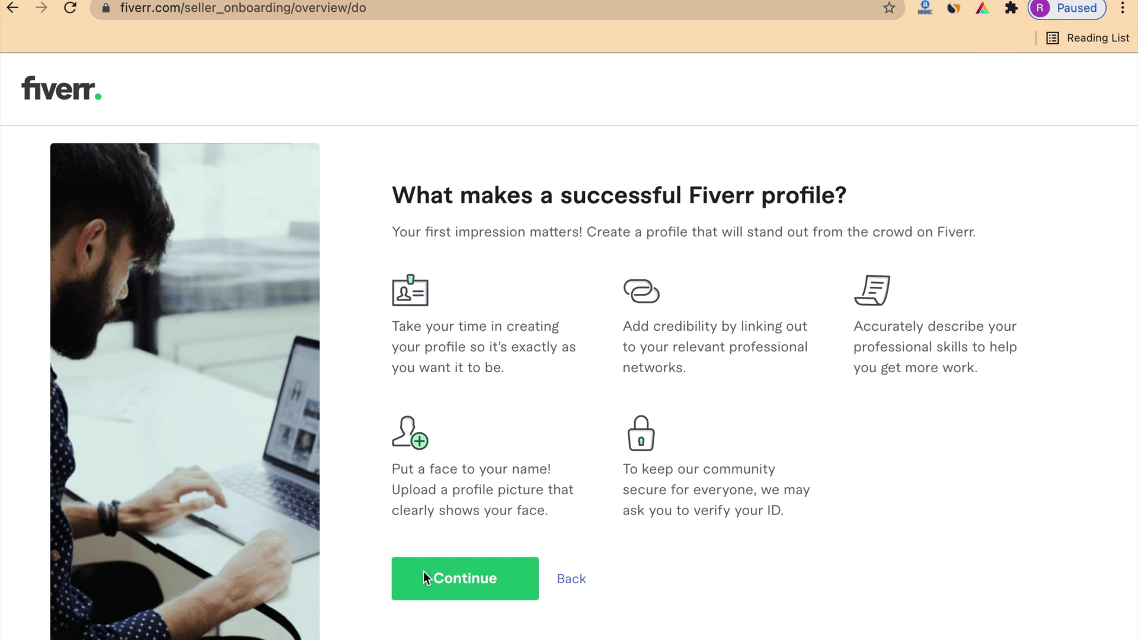
{"action": "left_click", "coordinate": [432, 583]}
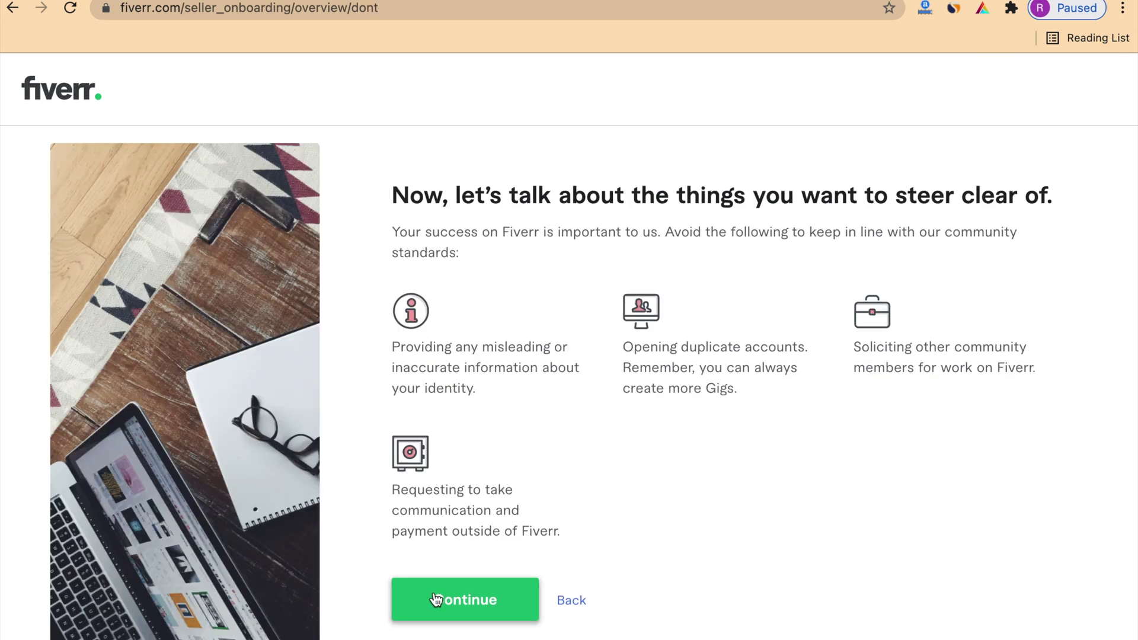
{"action": "left_click", "coordinate": [435, 600]}
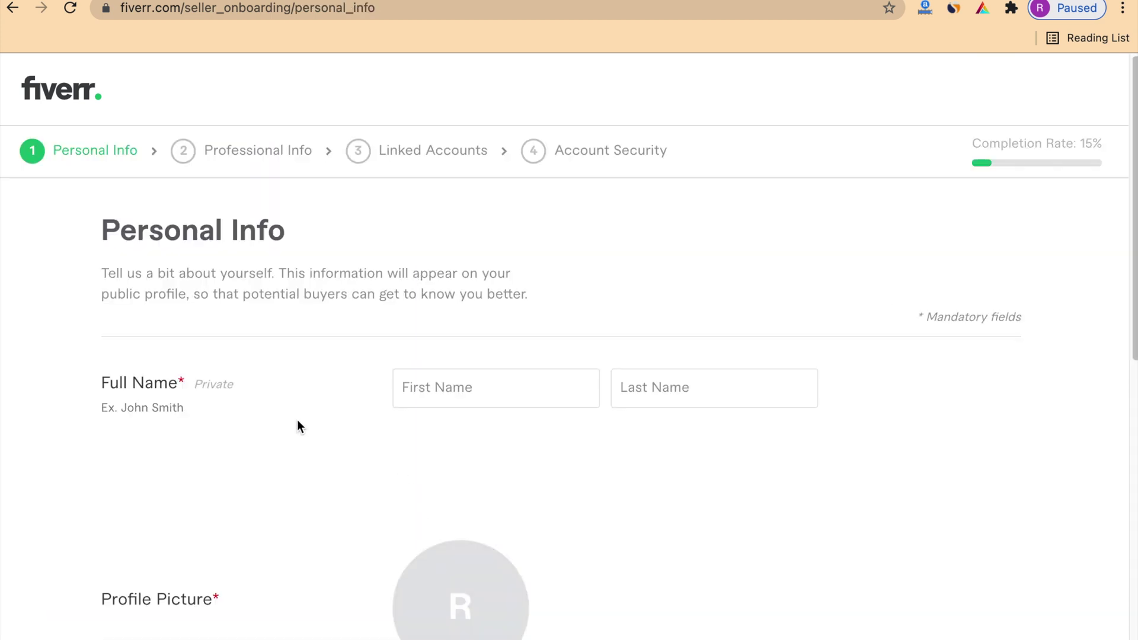
- Write a profile description covering 10+ years of experience in Graphics & Design, Digital Marketing, Internet Marketing, Facebook Marketing and SEO, with Unlimited Revisions and Fast Delivery
{"action": "scroll", "coordinate": [297, 419], "scroll_direction": "down", "scroll_amount": 1}
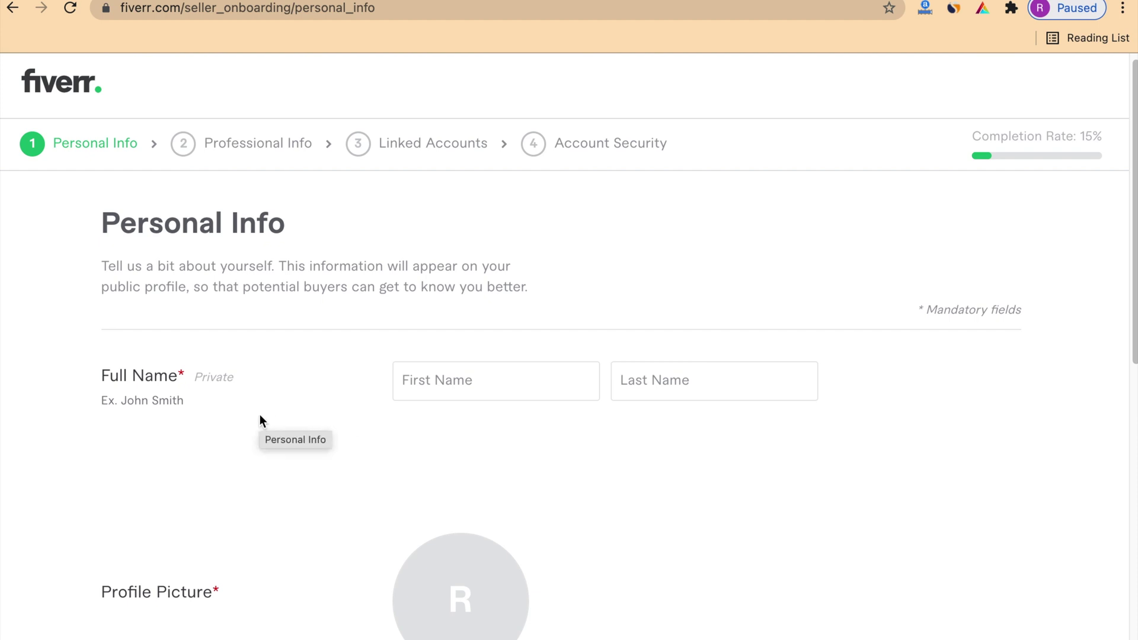
{"action": "scroll", "coordinate": [258, 409], "scroll_direction": "down", "scroll_amount": 1}
{"action": "scroll", "coordinate": [264, 398], "scroll_direction": "down", "scroll_amount": 4}
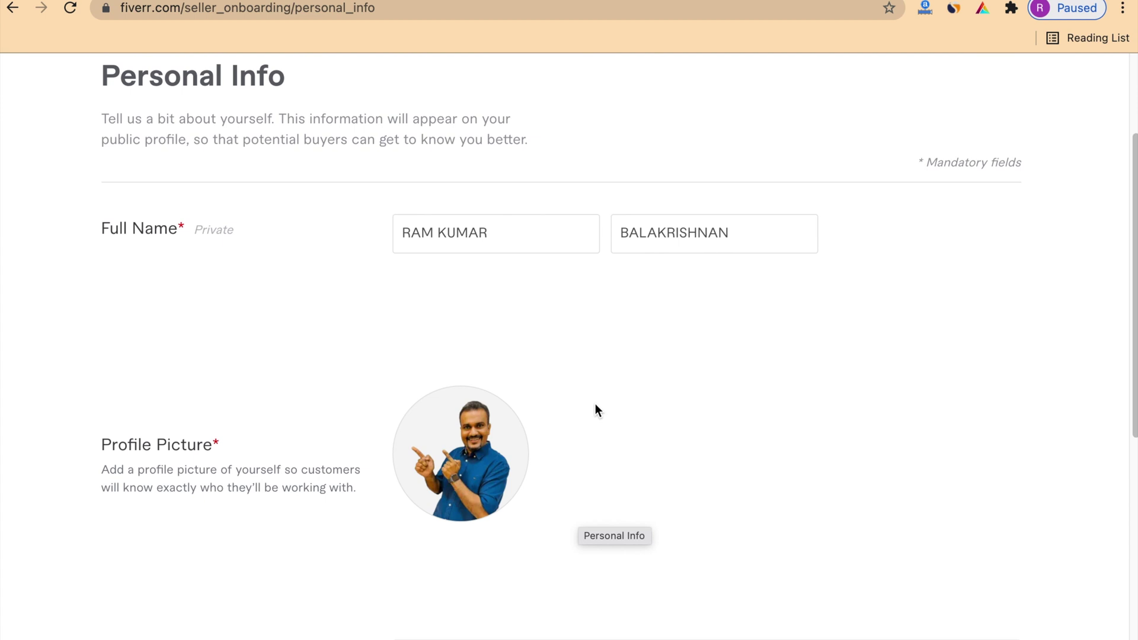
{"action": "scroll", "coordinate": [595, 405], "scroll_direction": "down", "scroll_amount": 7}
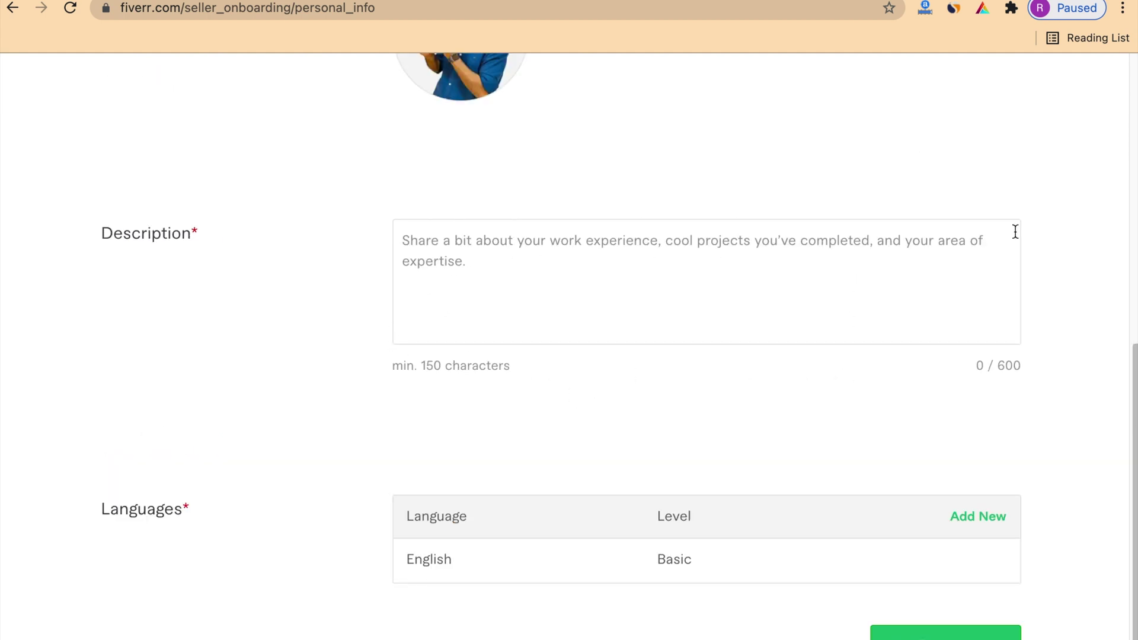
{"action": "left_click", "coordinate": [546, 330]}
{"action": "type", "text": "Hi, I'm Ram from Malaysia! I have 10+ years of experience in these fields: • Graphics & Design (ads, banners, logo design, social banners, business cards, flyers) • Digital Marketing • Internet Marketing • Facebook Marketing , SEO. Try my services to see what I can offer to your business. All my services include Unlimited Revisions and Fast Delivery; I always provide high quality. Contact me if you need anything, I'll do my best to meet your needs and have a great working experience together."}
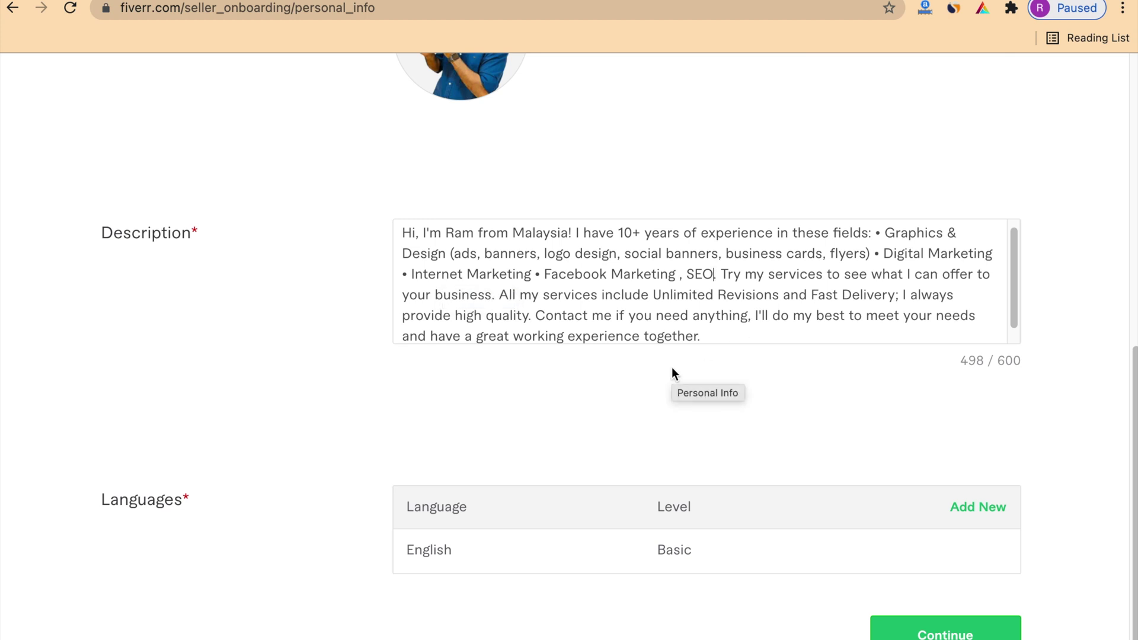
- Update the English language entry to the Fluent proficiency level
{"action": "scroll", "coordinate": [477, 359], "scroll_direction": "down", "scroll_amount": 1}
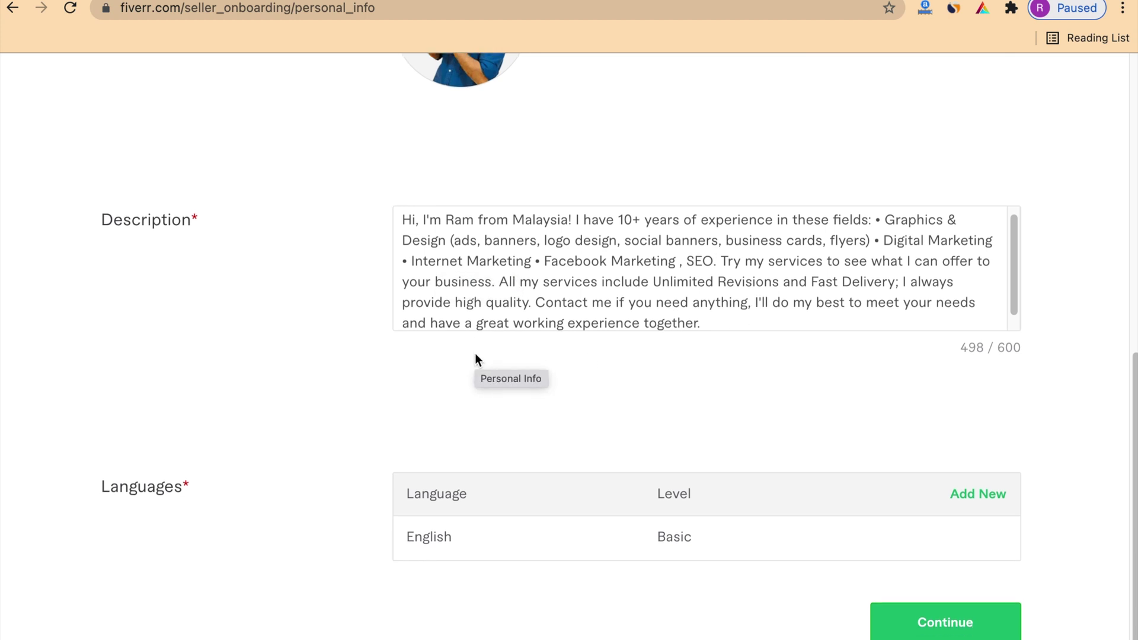
{"action": "scroll", "coordinate": [475, 353], "scroll_direction": "down", "scroll_amount": 2}
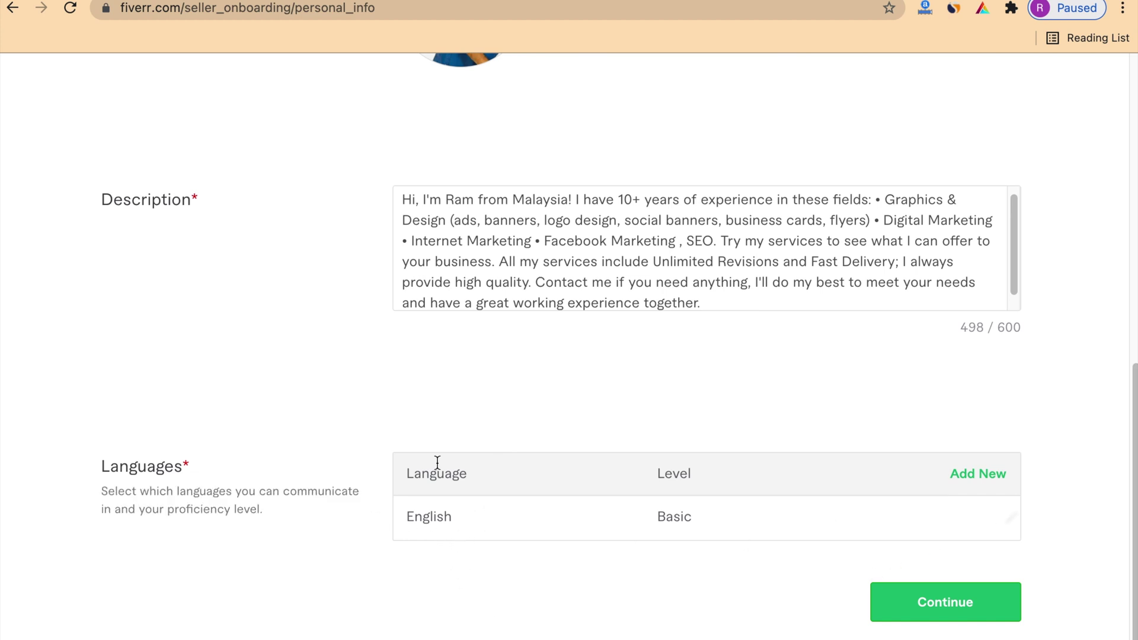
{"action": "left_click", "coordinate": [1002, 518]}
{"action": "scroll", "coordinate": [720, 582], "scroll_direction": "down", "scroll_amount": 1}
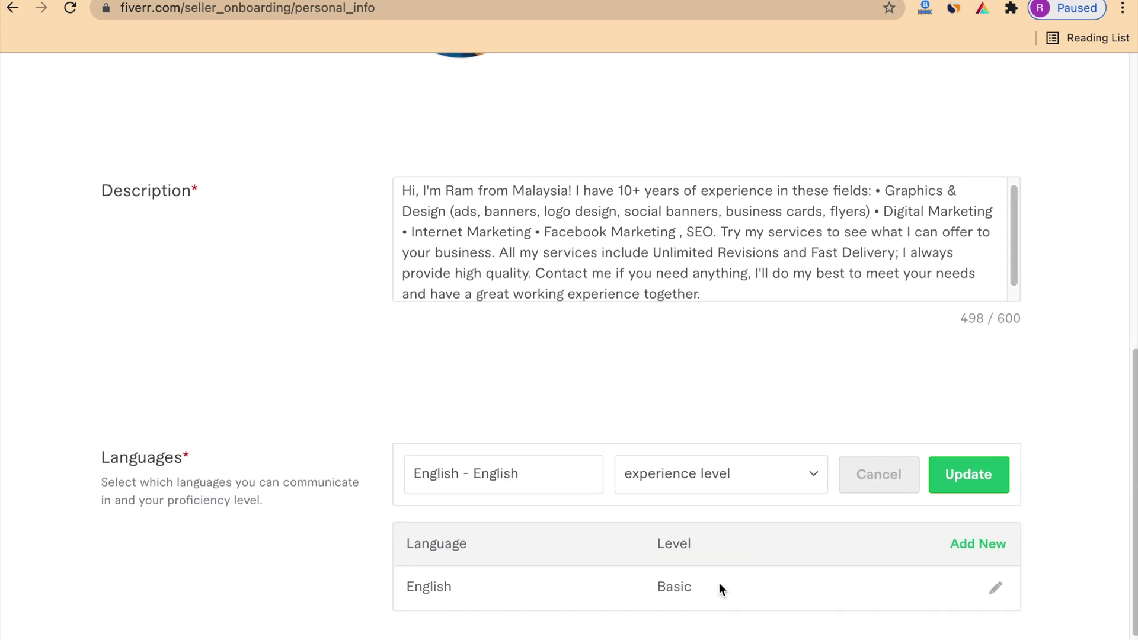
{"action": "left_click", "coordinate": [798, 463]}
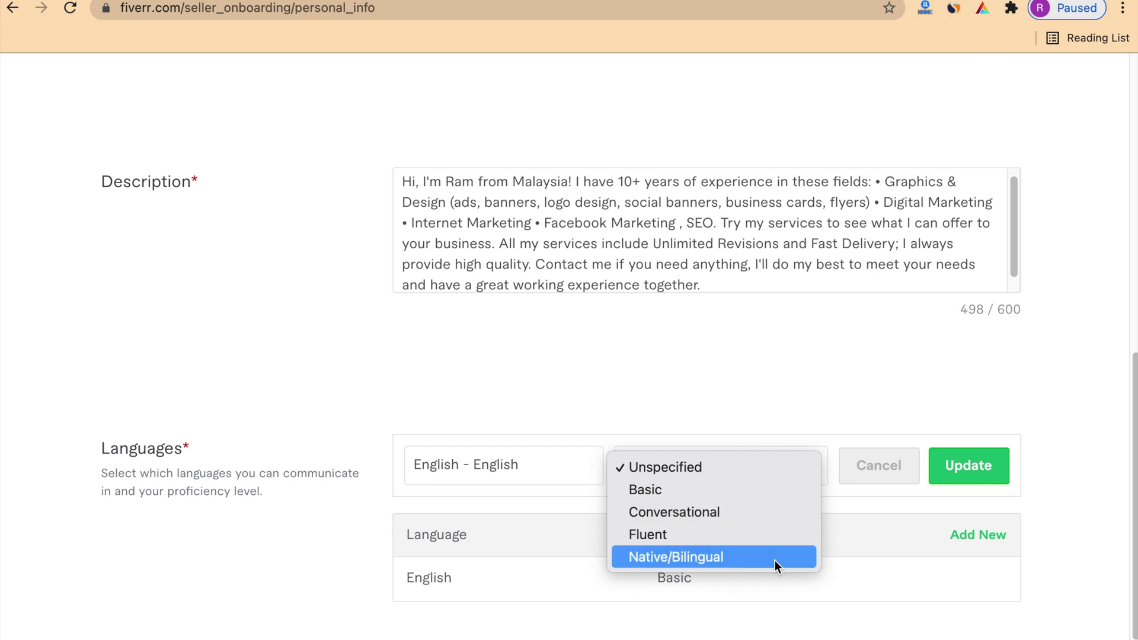
{"action": "left_click", "coordinate": [762, 532]}
{"action": "left_click", "coordinate": [960, 464]}
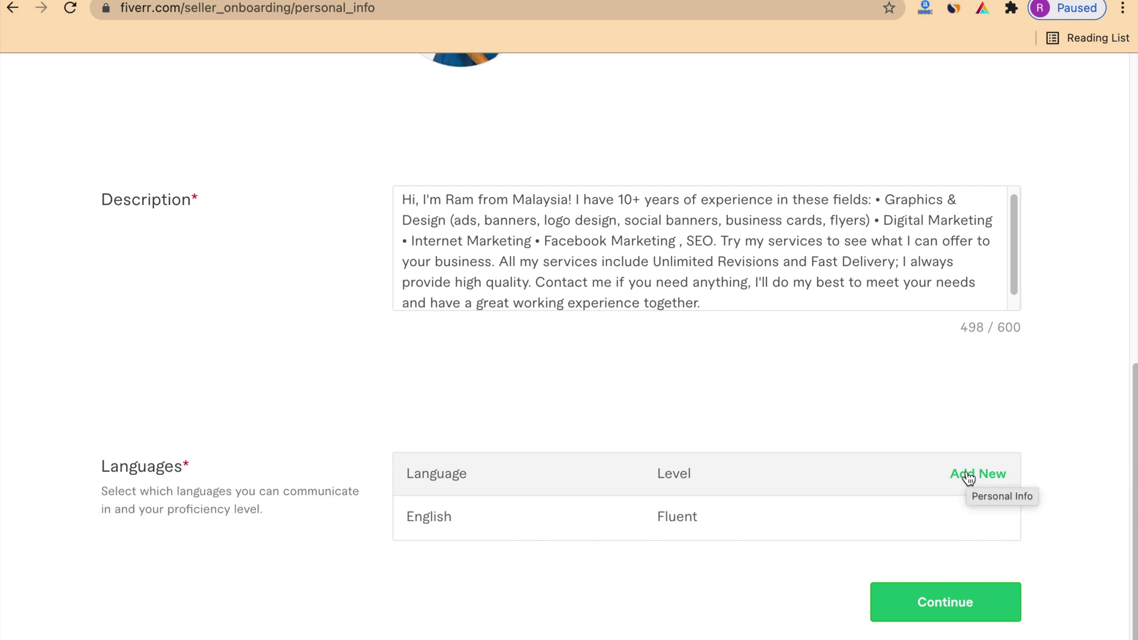
- Add Tamil to the profile languages with the Fluent proficiency level
{"action": "left_click", "coordinate": [968, 477]}
{"action": "left_click", "coordinate": [504, 490]}
{"action": "type", "text": "TAMIL"}
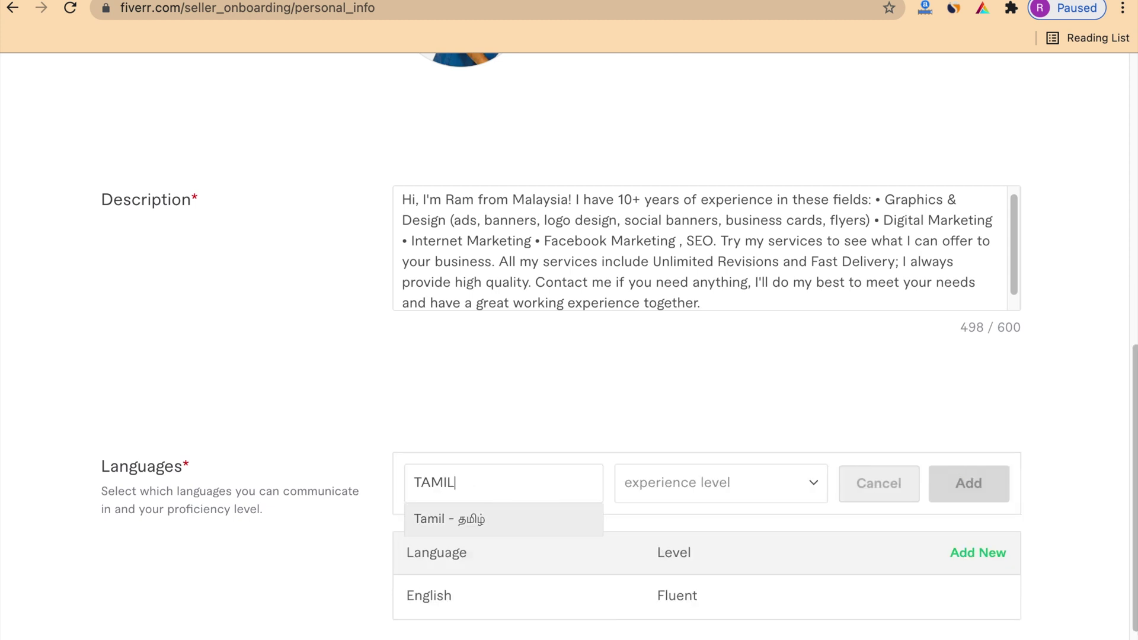
{"action": "left_click", "coordinate": [492, 518]}
{"action": "left_click", "coordinate": [798, 486]}
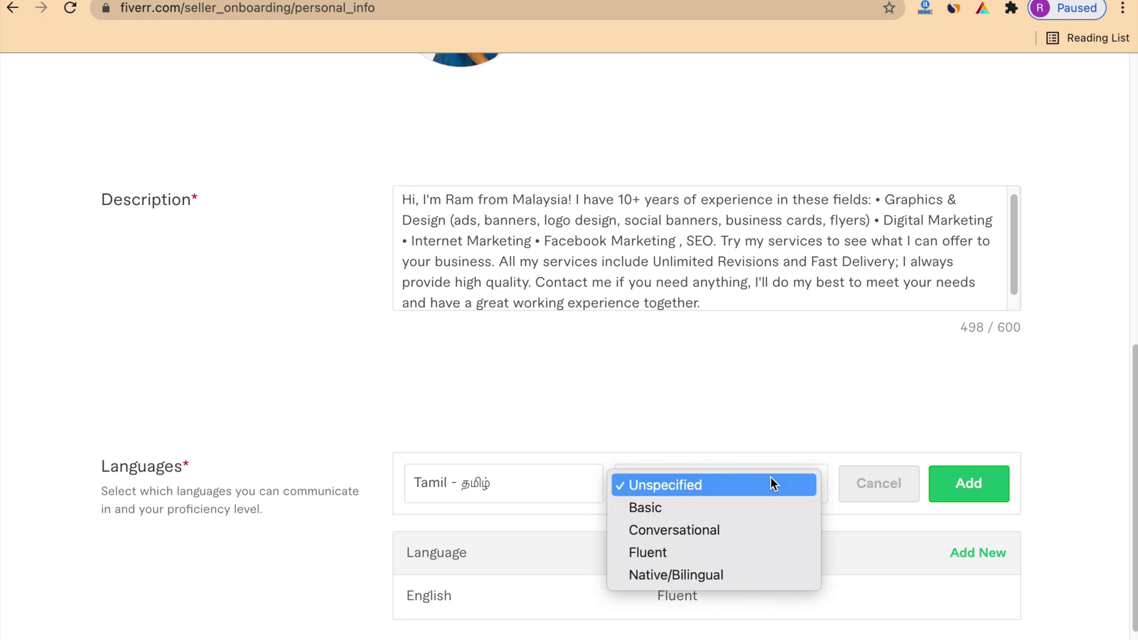
{"action": "left_click", "coordinate": [720, 549]}
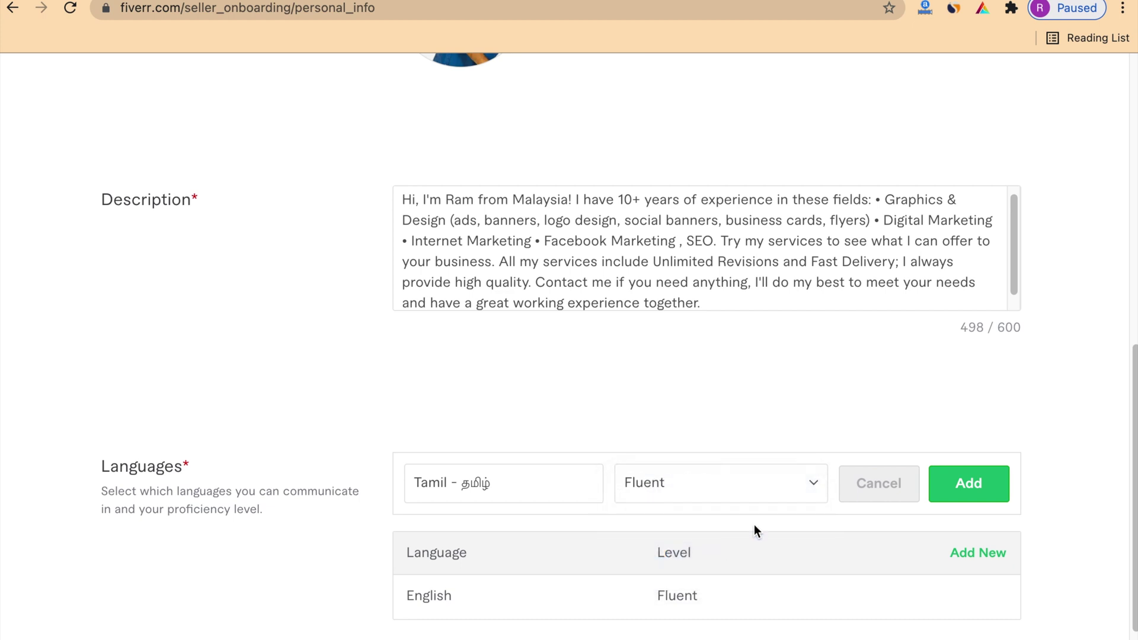
{"action": "left_click", "coordinate": [1012, 490]}
- Add Malay (Bahasa Melayu) as a Fluent language and continue to the Professional Info form
{"action": "left_click", "coordinate": [979, 473]}
{"action": "type", "text": "MALAY"}
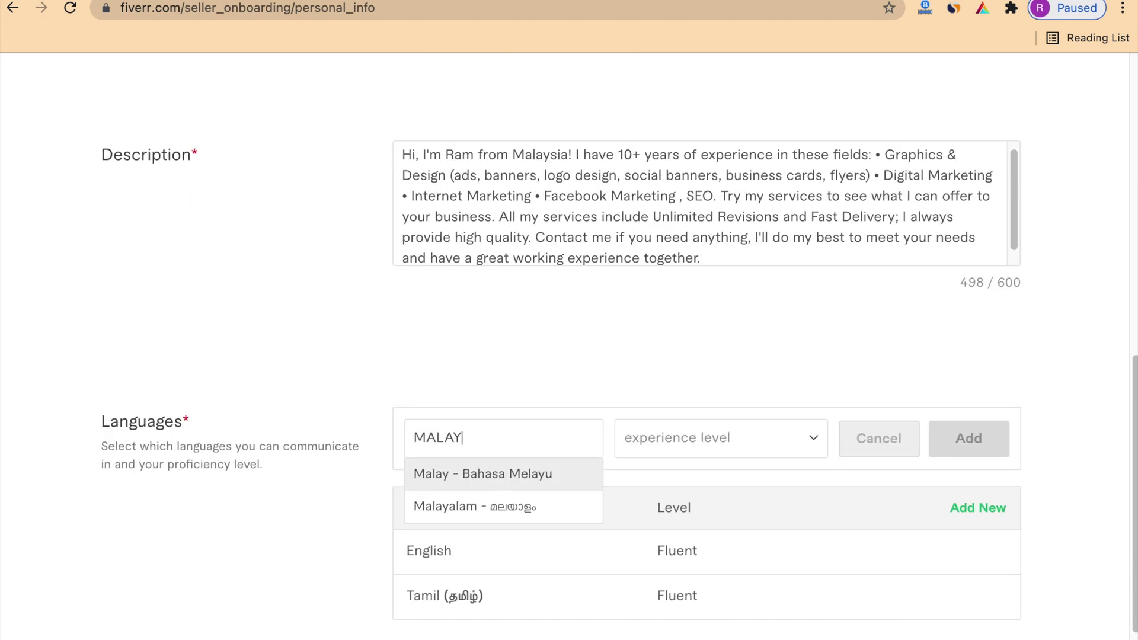
{"action": "left_click", "coordinate": [512, 474]}
{"action": "left_click", "coordinate": [755, 435]}
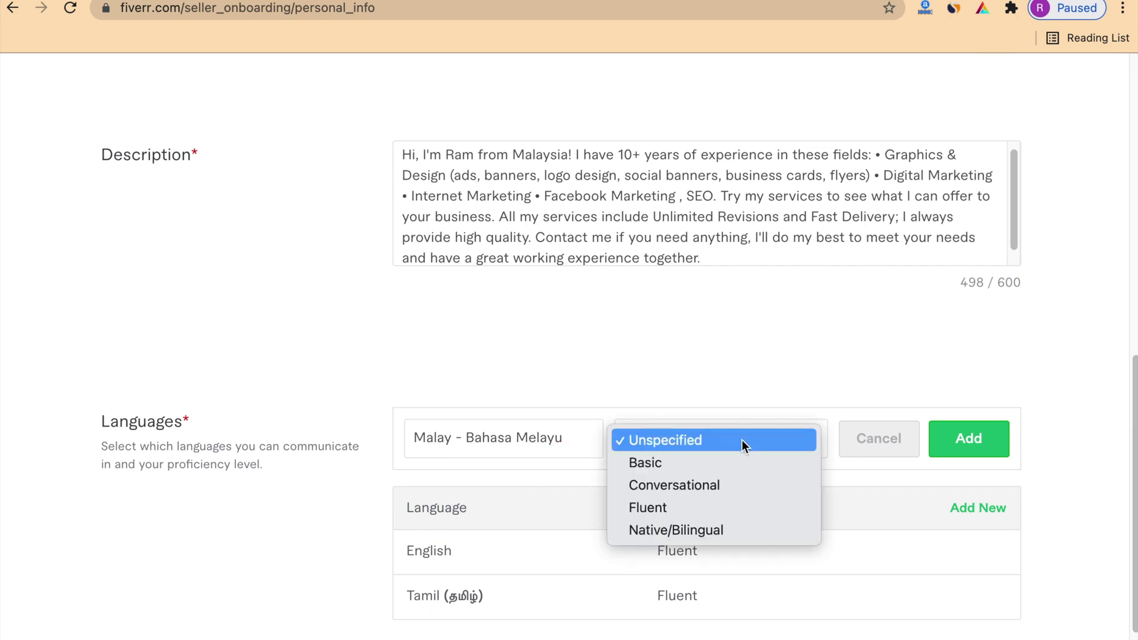
{"action": "left_click", "coordinate": [687, 506]}
{"action": "left_click", "coordinate": [994, 437]}
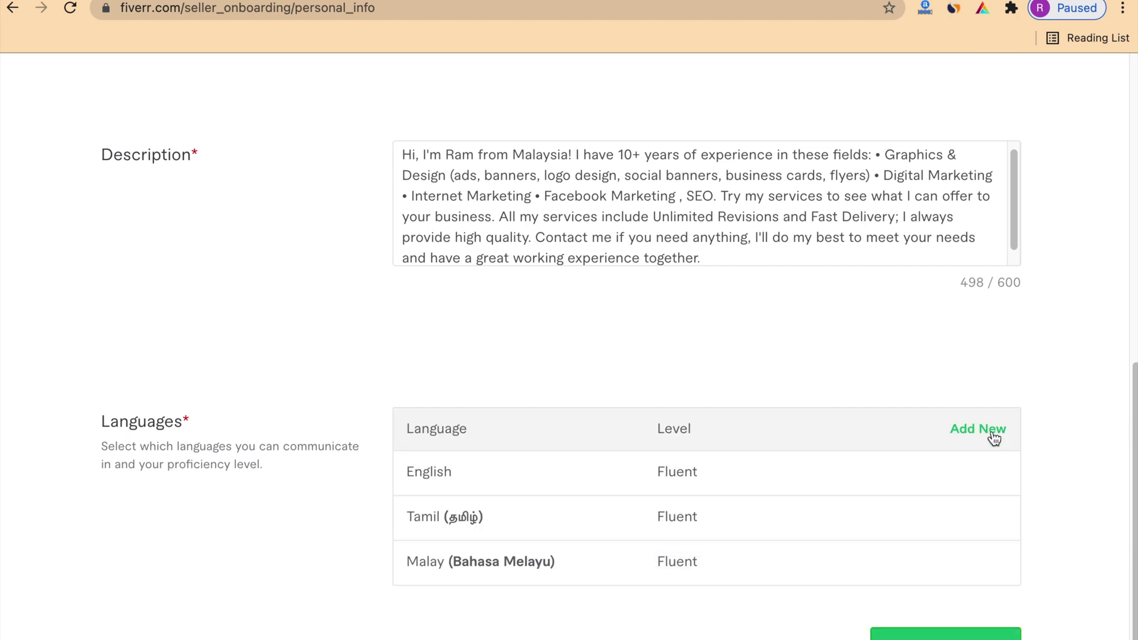
{"action": "scroll", "coordinate": [1054, 461], "scroll_direction": "down", "scroll_amount": 1}
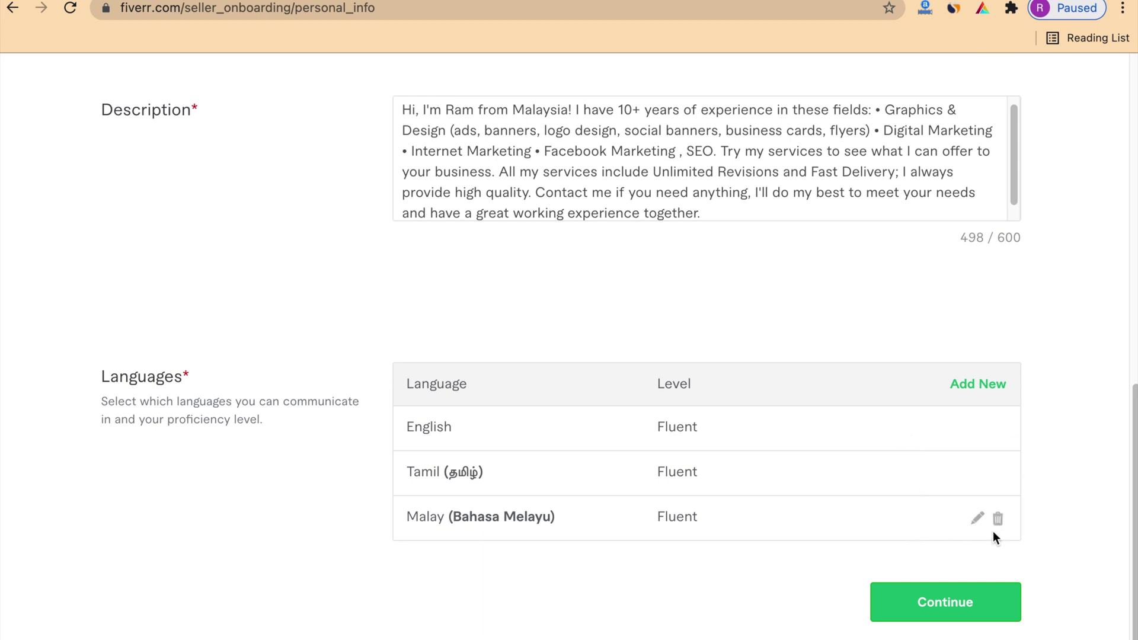
{"action": "left_click", "coordinate": [954, 604]}
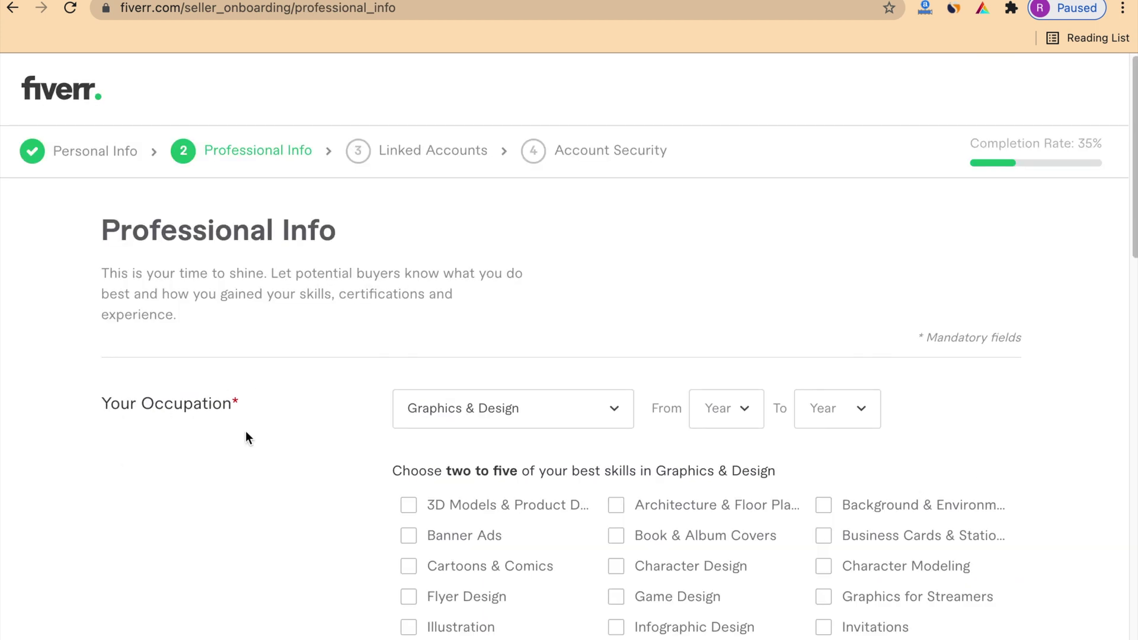
- Choose Graphics & Design as the occupation, with the skills Logo Design, Presentation Design, Social Media Design, Business Cards and Banner Ads
{"action": "left_click", "coordinate": [614, 420]}
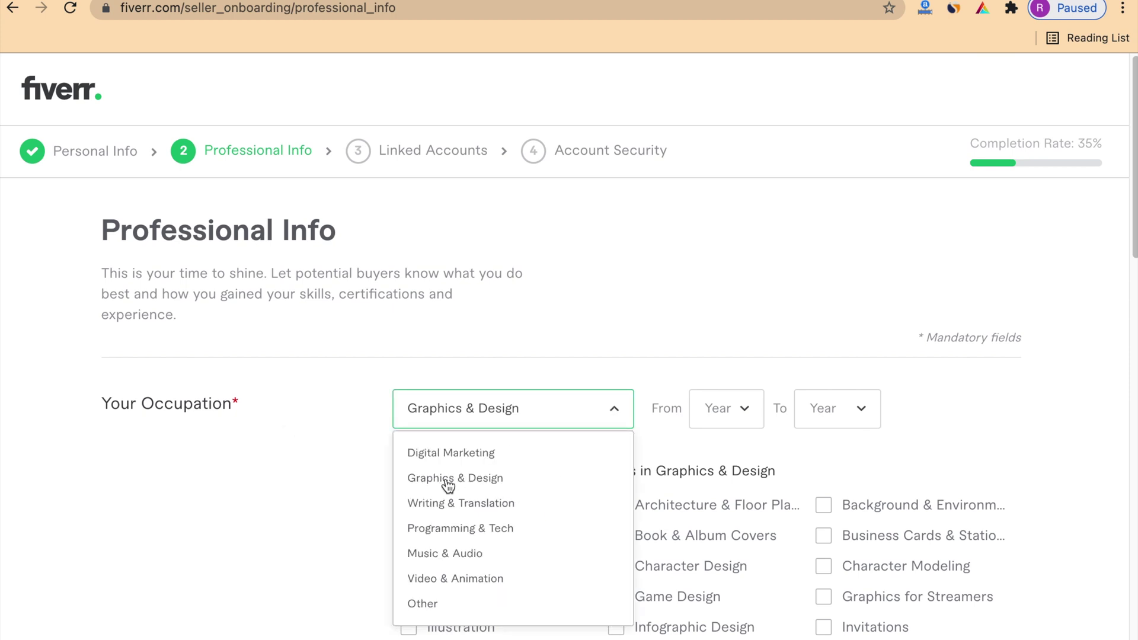
{"action": "left_click", "coordinate": [414, 484]}
{"action": "scroll", "coordinate": [332, 457], "scroll_direction": "down", "scroll_amount": 1}
{"action": "scroll", "coordinate": [342, 462], "scroll_direction": "down", "scroll_amount": 7}
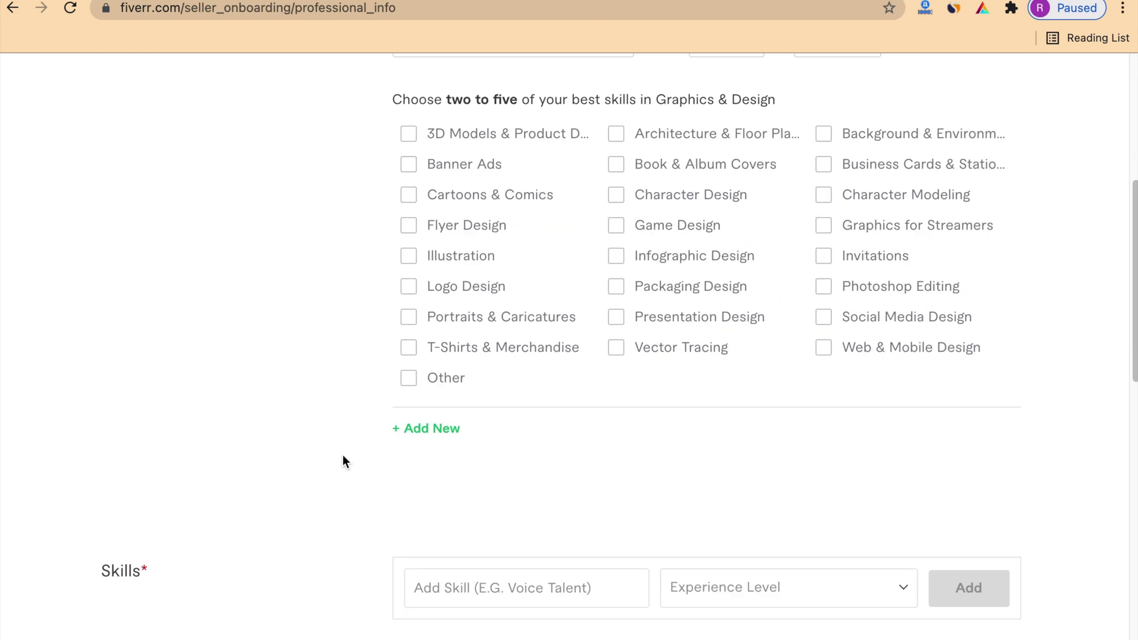
{"action": "scroll", "coordinate": [339, 426], "scroll_direction": "up", "scroll_amount": 3}
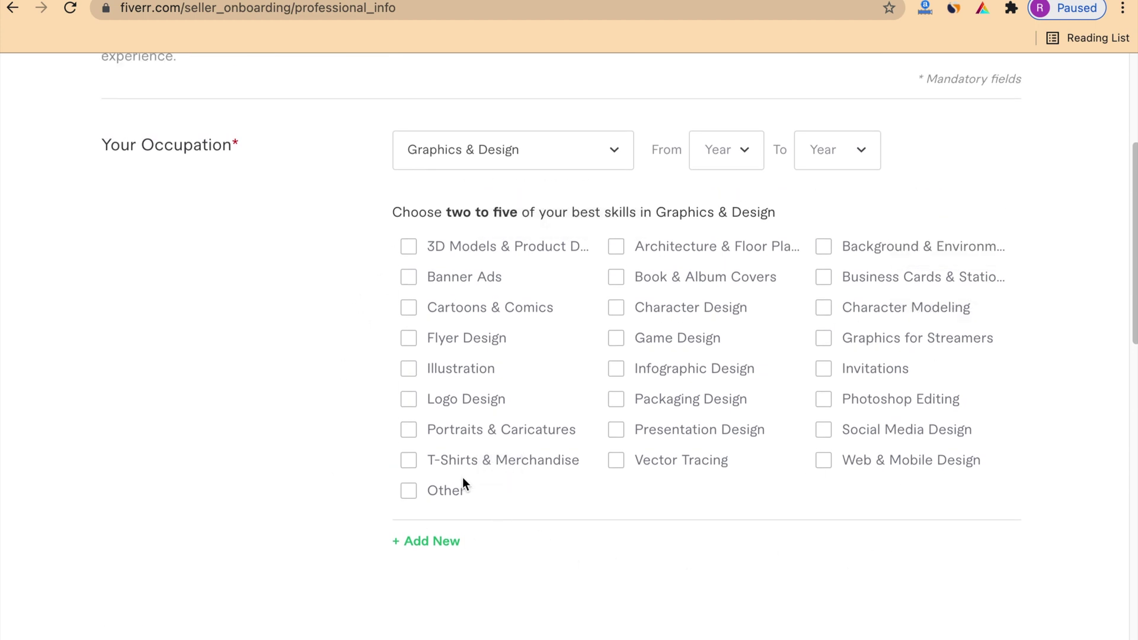
{"action": "left_click", "coordinate": [408, 399]}
{"action": "left_click", "coordinate": [616, 429]}
{"action": "left_click", "coordinate": [823, 430]}
{"action": "left_click", "coordinate": [824, 277]}
{"action": "left_click", "coordinate": [449, 277]}
- Add a Writing & Translation occupation with Articles & Blog Posts, Business Names & Slogans, Translation, Resumes & Cover Letters, and Proofreading & Editing
{"action": "left_click", "coordinate": [432, 543]}
{"action": "left_click", "coordinate": [433, 549]}
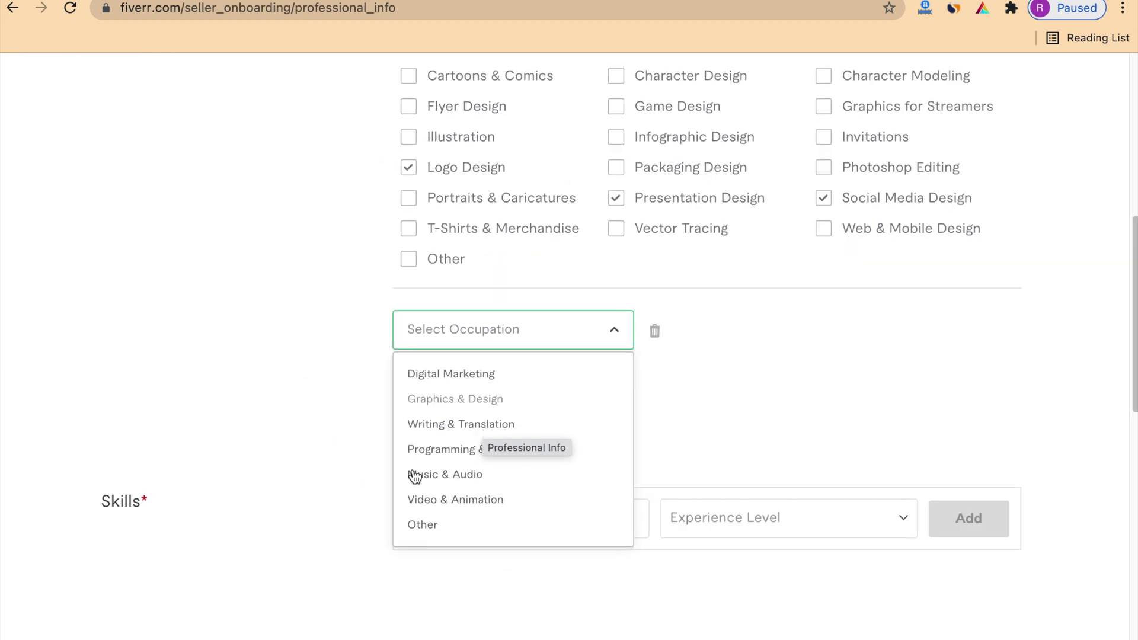
{"action": "left_click", "coordinate": [434, 427]}
{"action": "scroll", "coordinate": [1056, 510], "scroll_direction": "down", "scroll_amount": 3}
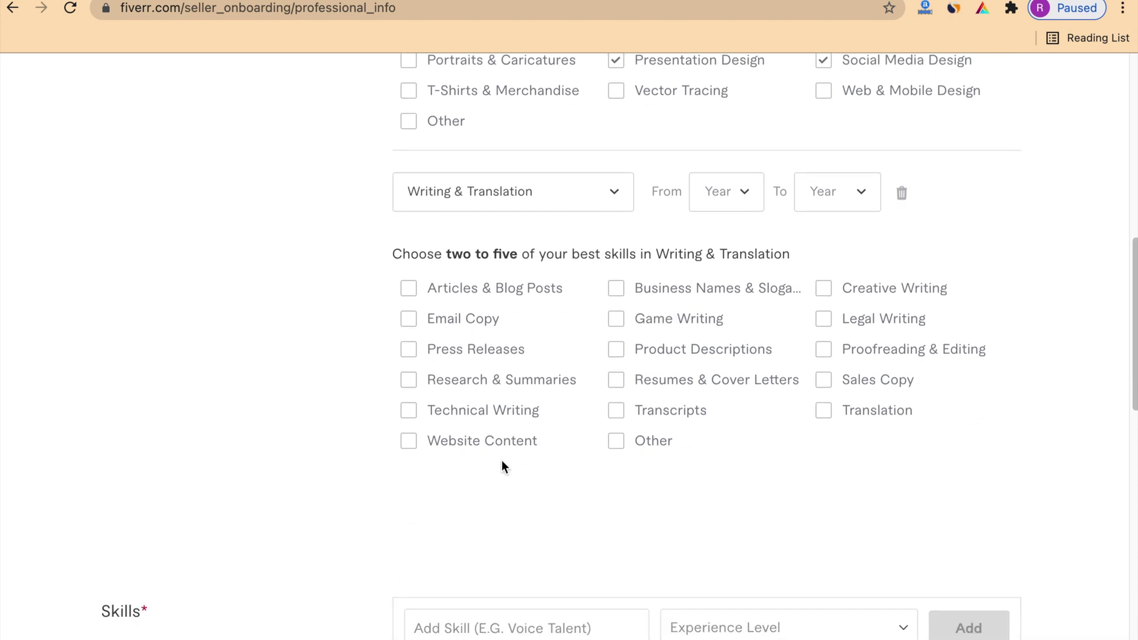
{"action": "left_click", "coordinate": [411, 290]}
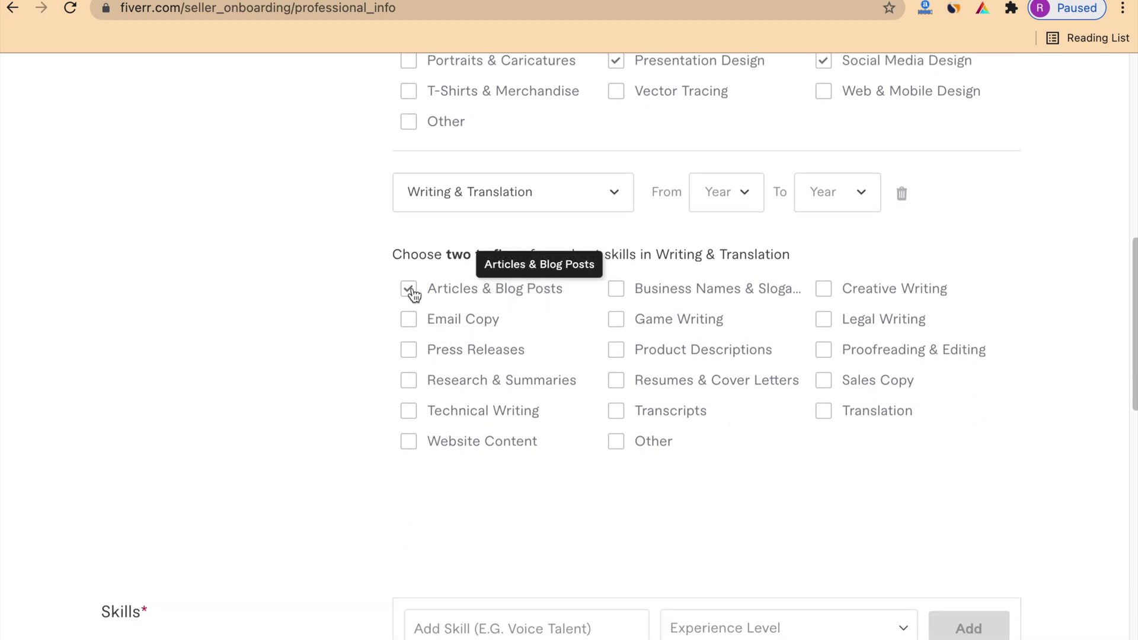
{"action": "left_click", "coordinate": [627, 291]}
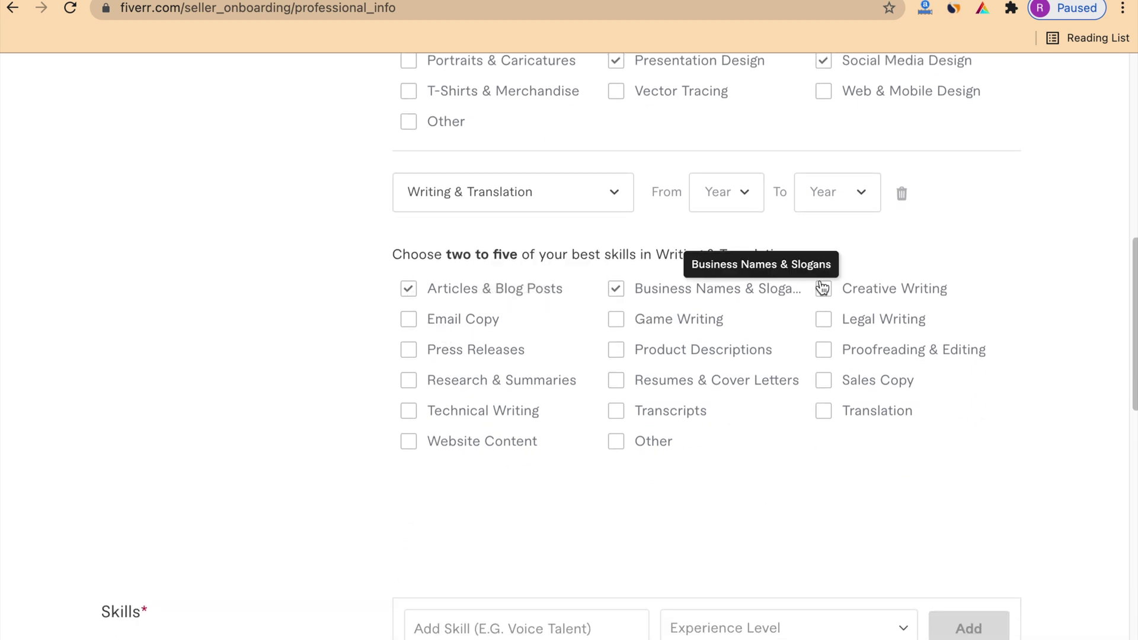
{"action": "left_click", "coordinate": [823, 413]}
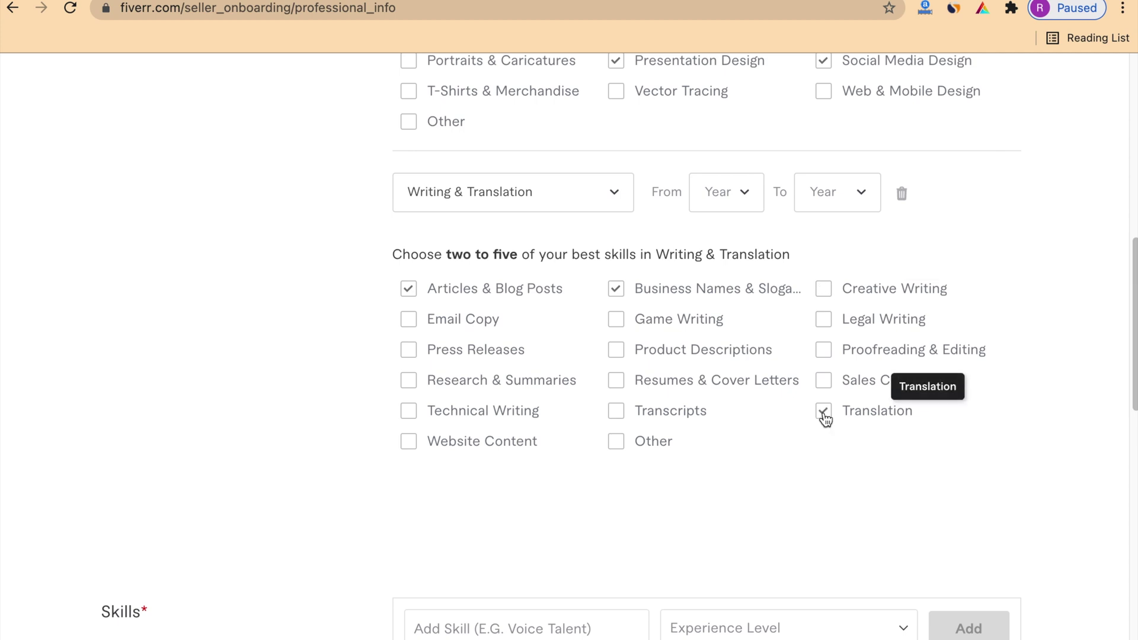
{"action": "left_click", "coordinate": [617, 382]}
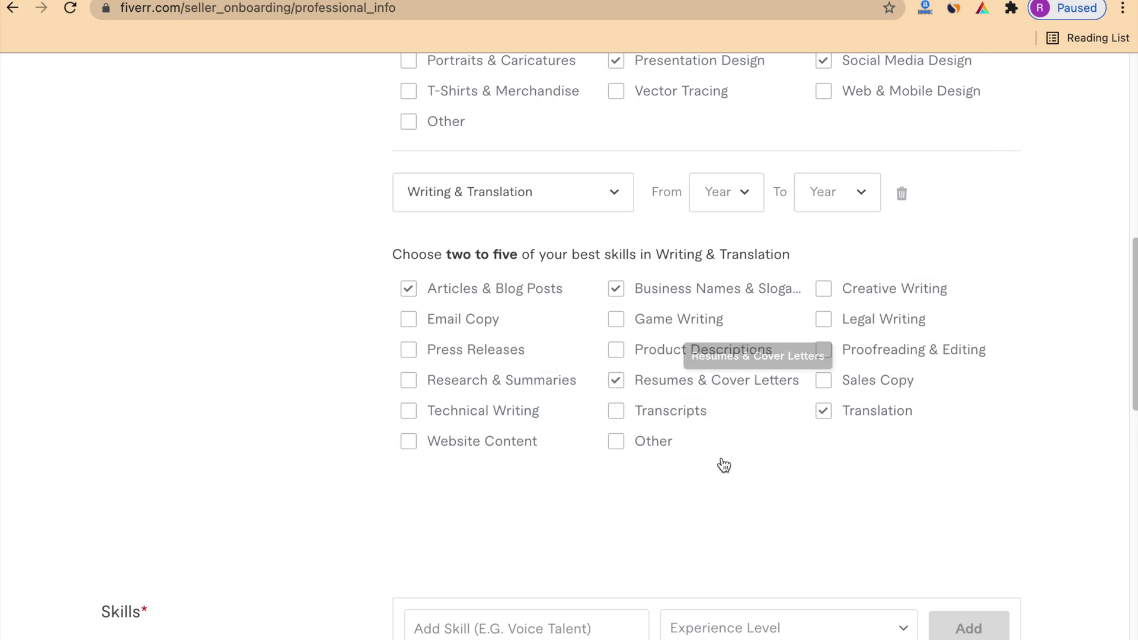
{"action": "left_click", "coordinate": [830, 353]}
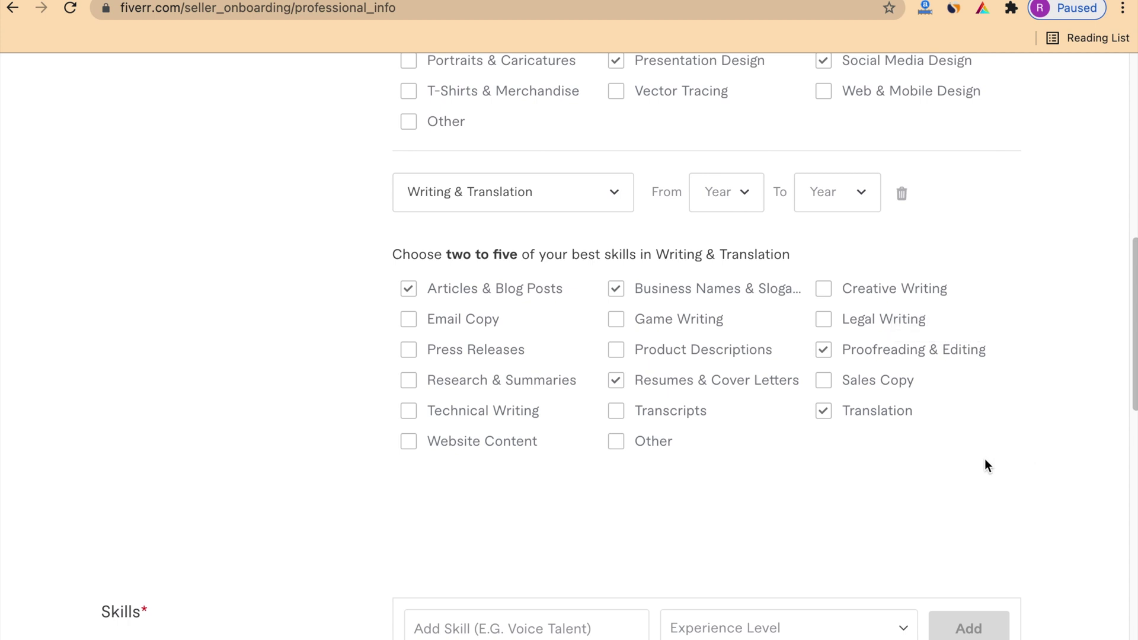
- Add Video Editing to the profile's skills with the Intermediate experience level
{"action": "scroll", "coordinate": [980, 465], "scroll_direction": "down", "scroll_amount": 1}
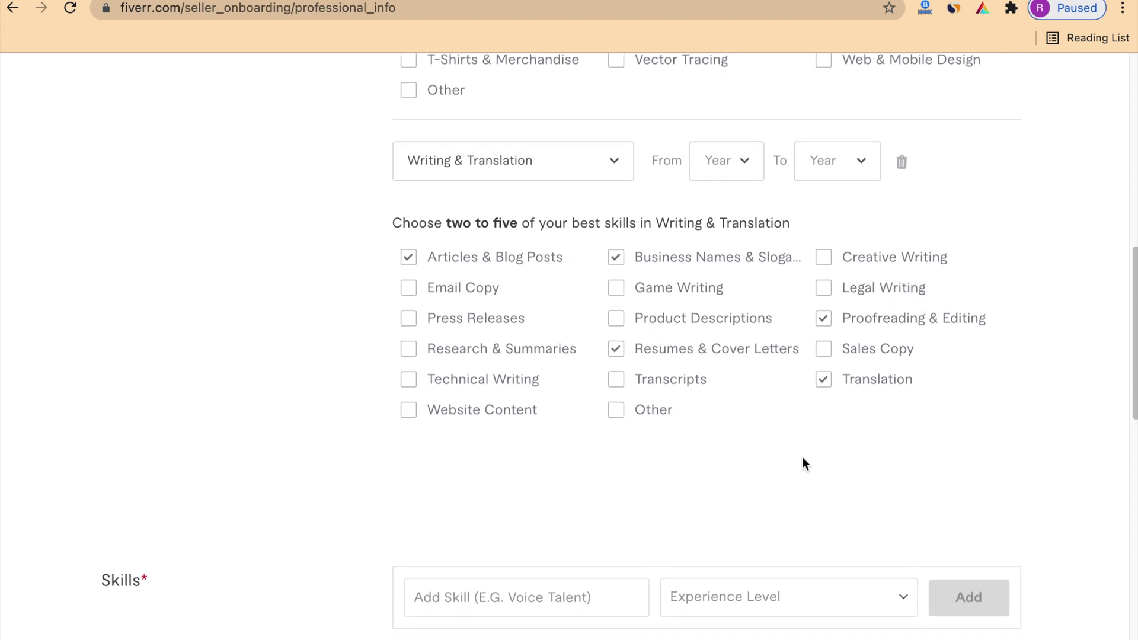
{"action": "scroll", "coordinate": [807, 457], "scroll_direction": "down", "scroll_amount": 10}
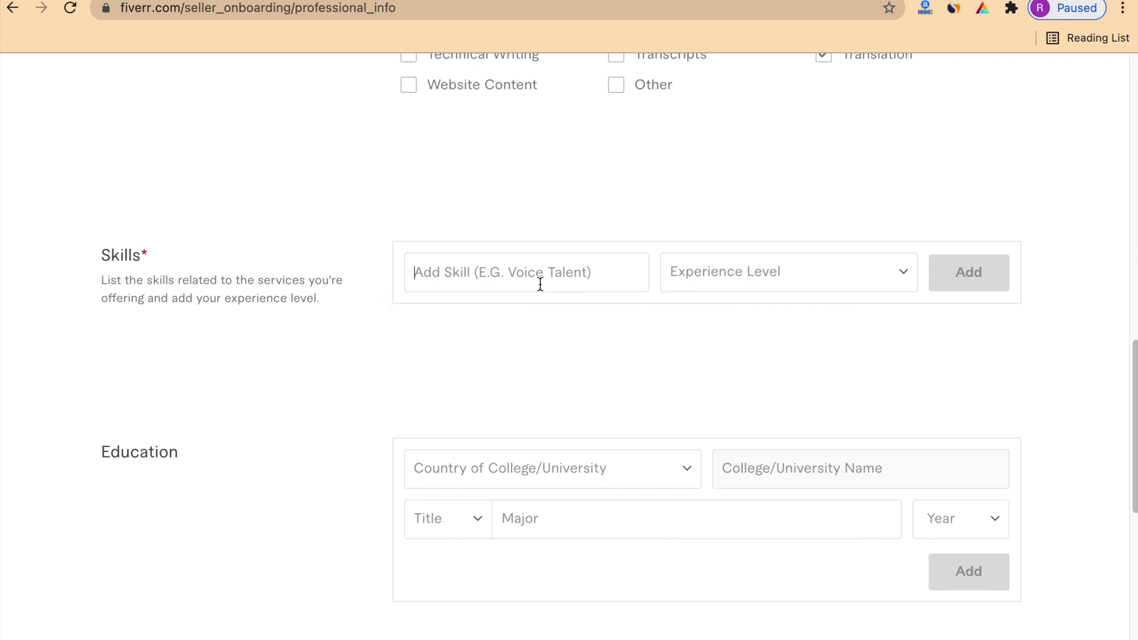
{"action": "type", "text": "Video Editing"}
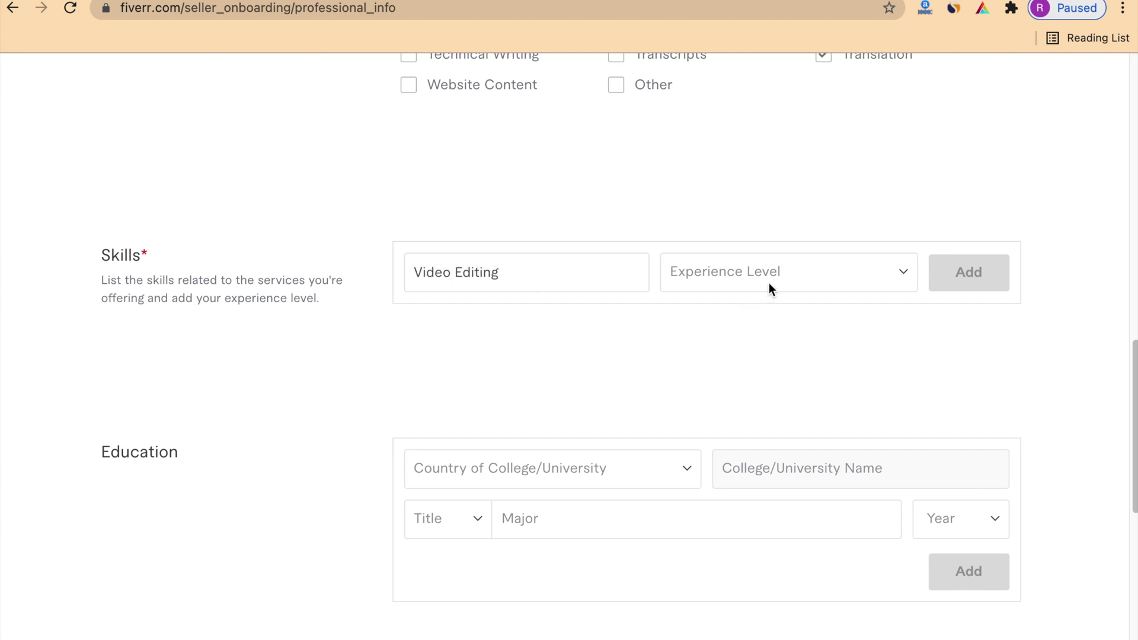
{"action": "left_click", "coordinate": [773, 275]}
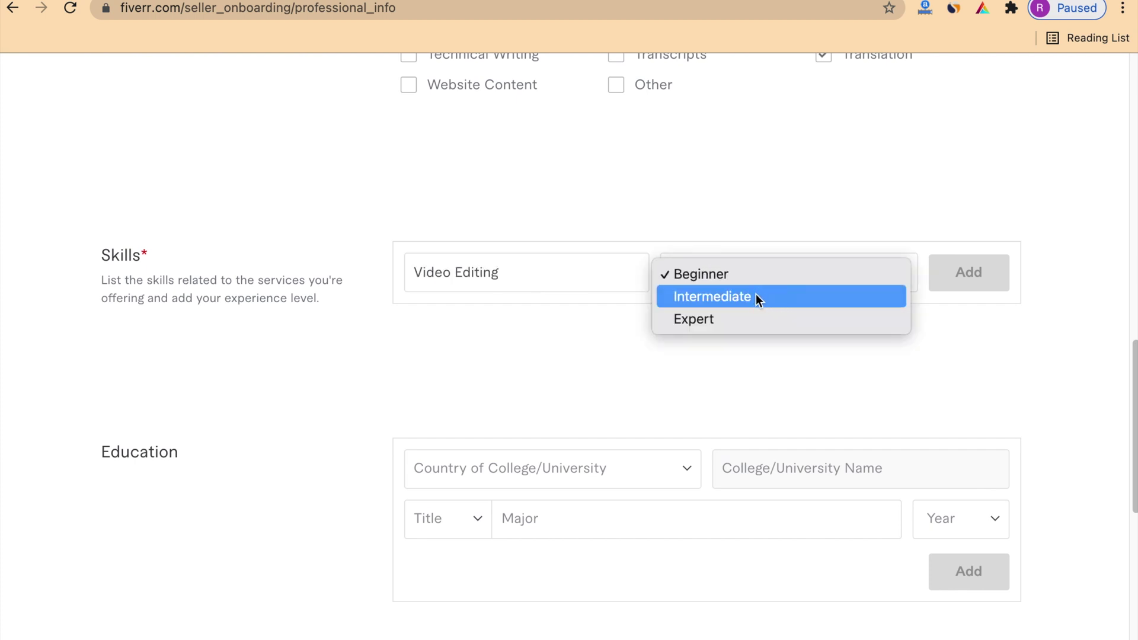
{"action": "left_click", "coordinate": [756, 297]}
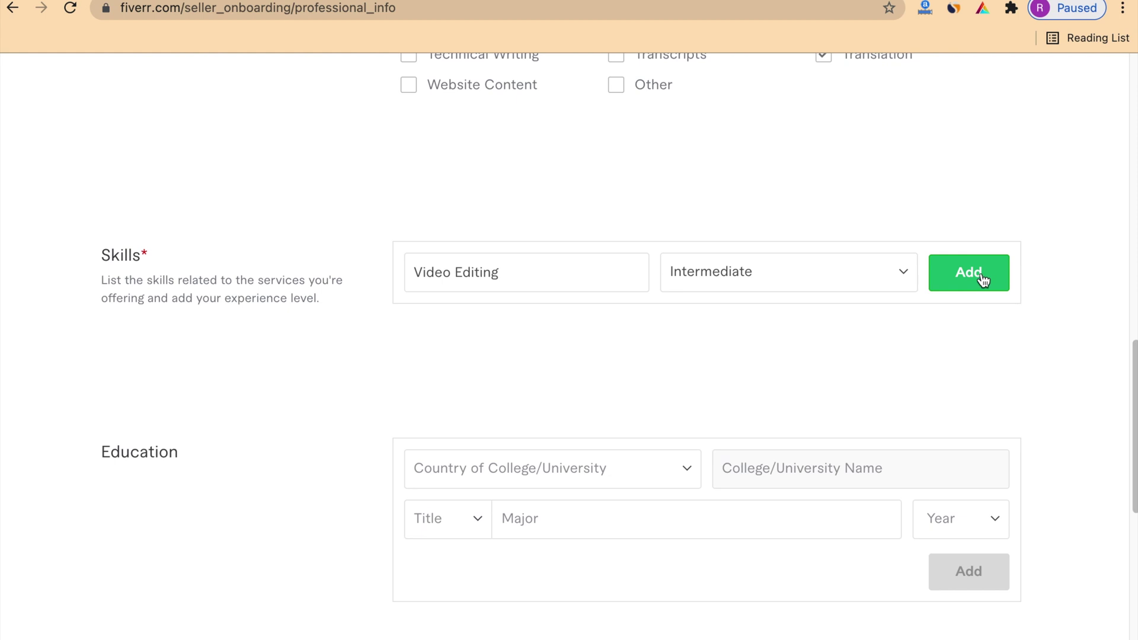
{"action": "left_click", "coordinate": [970, 274]}
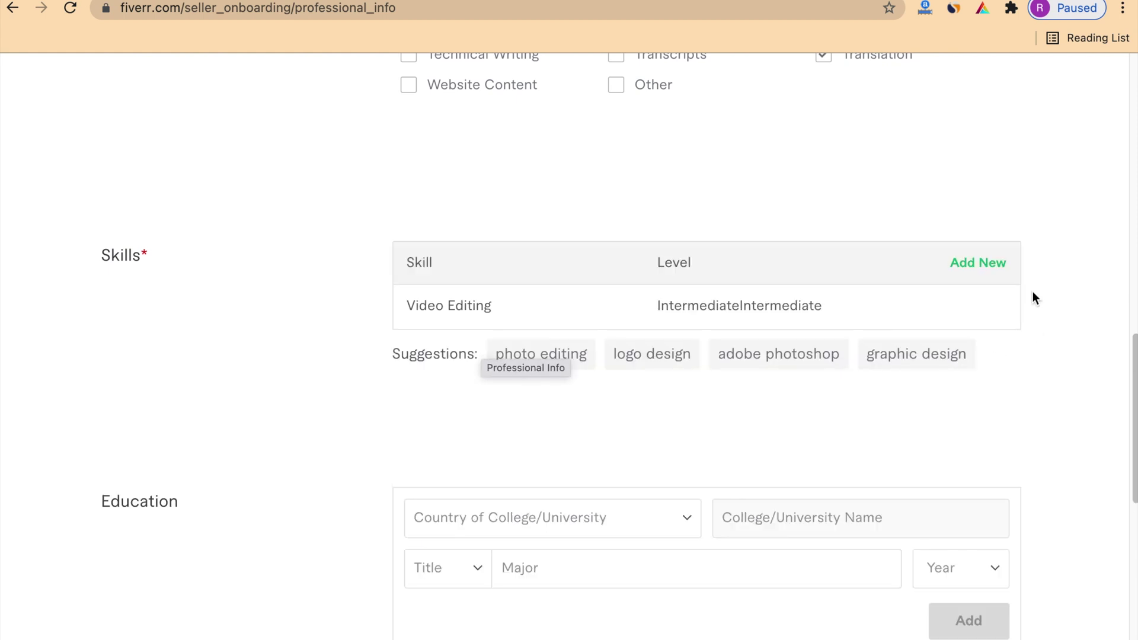
- Add a second skill, Youtubemarketing, with the Intermediate experience level
{"action": "left_click", "coordinate": [996, 263]}
{"action": "type", "text": "YOUTUBE"}
{"action": "left_click", "coordinate": [496, 437]}
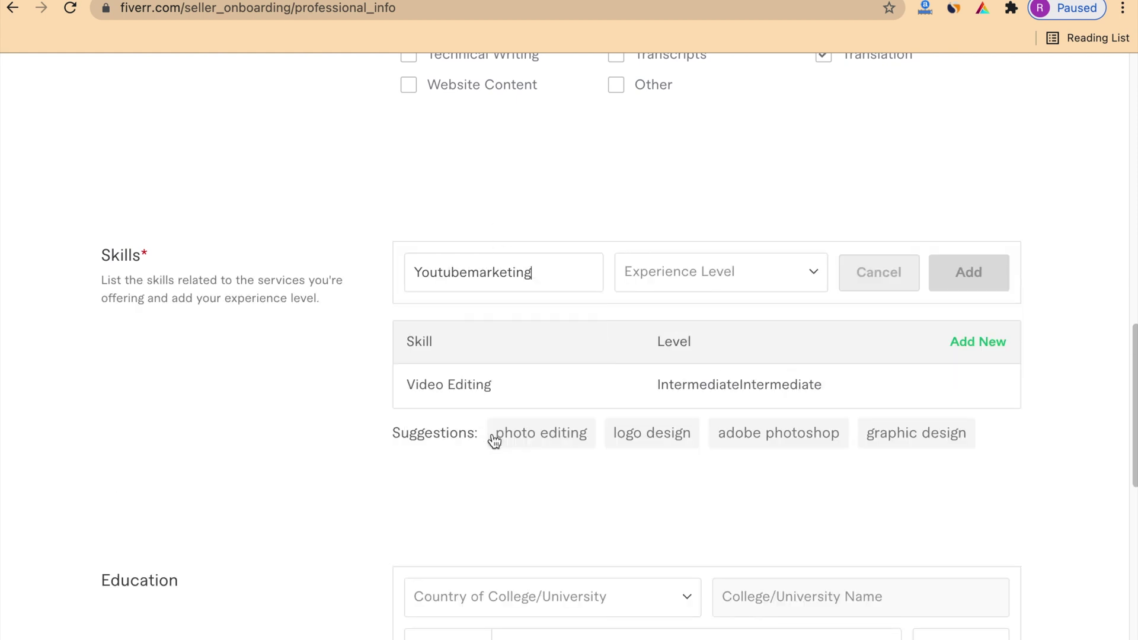
{"action": "left_click", "coordinate": [799, 269]}
{"action": "left_click", "coordinate": [742, 298]}
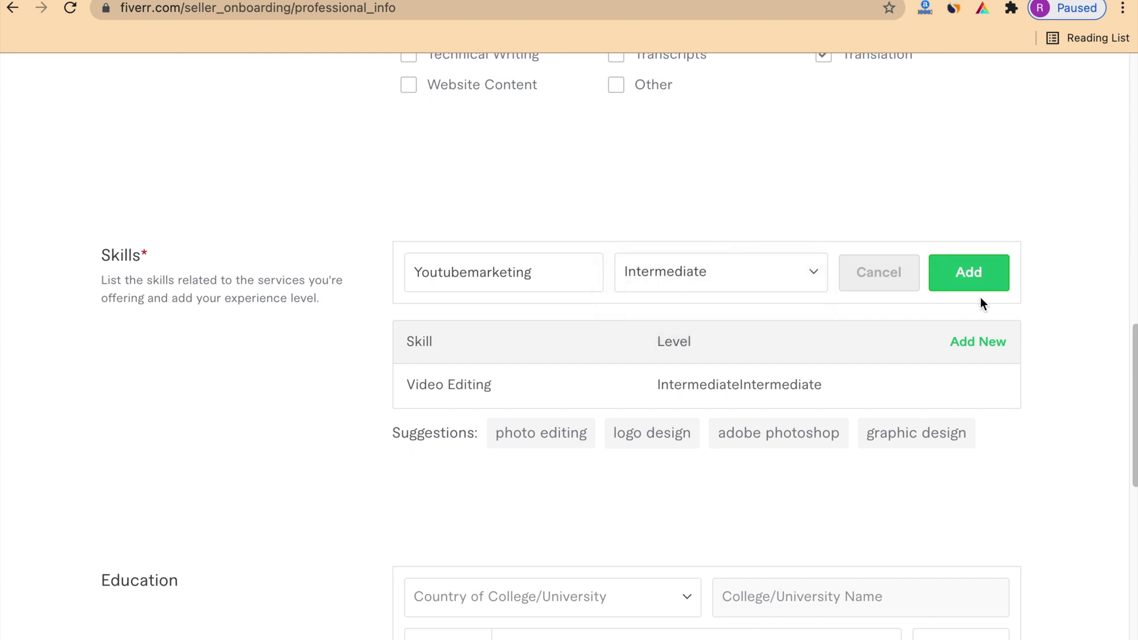
{"action": "left_click", "coordinate": [977, 272]}
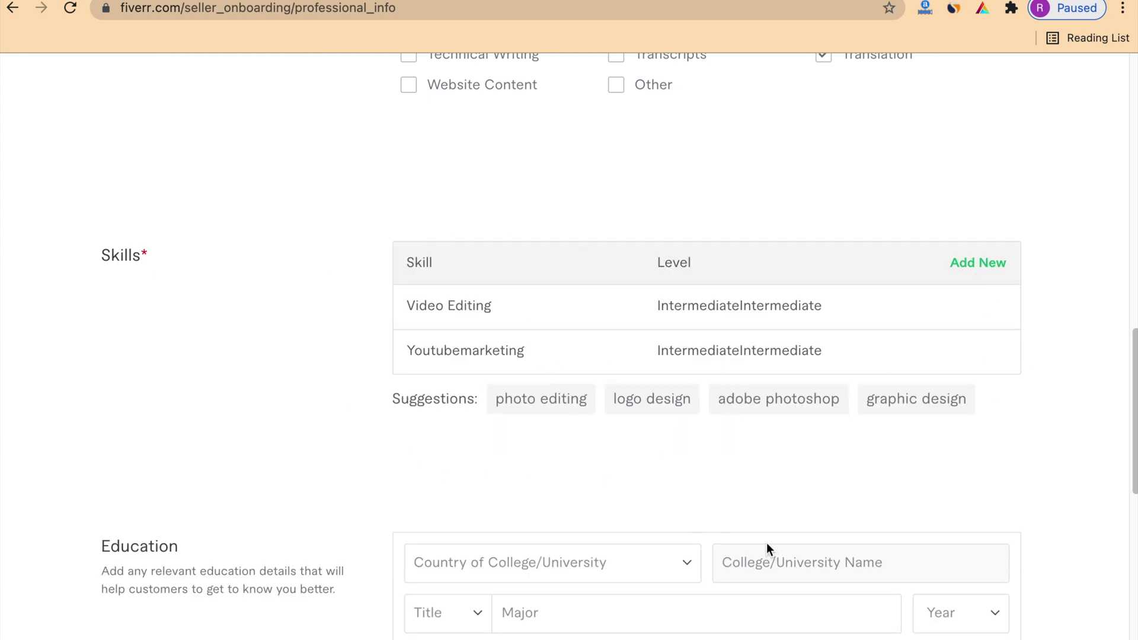
- Submit the Professional Info form without a personal website and continue to Linked Accounts
{"action": "scroll", "coordinate": [1024, 396], "scroll_direction": "down", "scroll_amount": 4}
{"action": "scroll", "coordinate": [1025, 397], "scroll_direction": "down", "scroll_amount": 1}
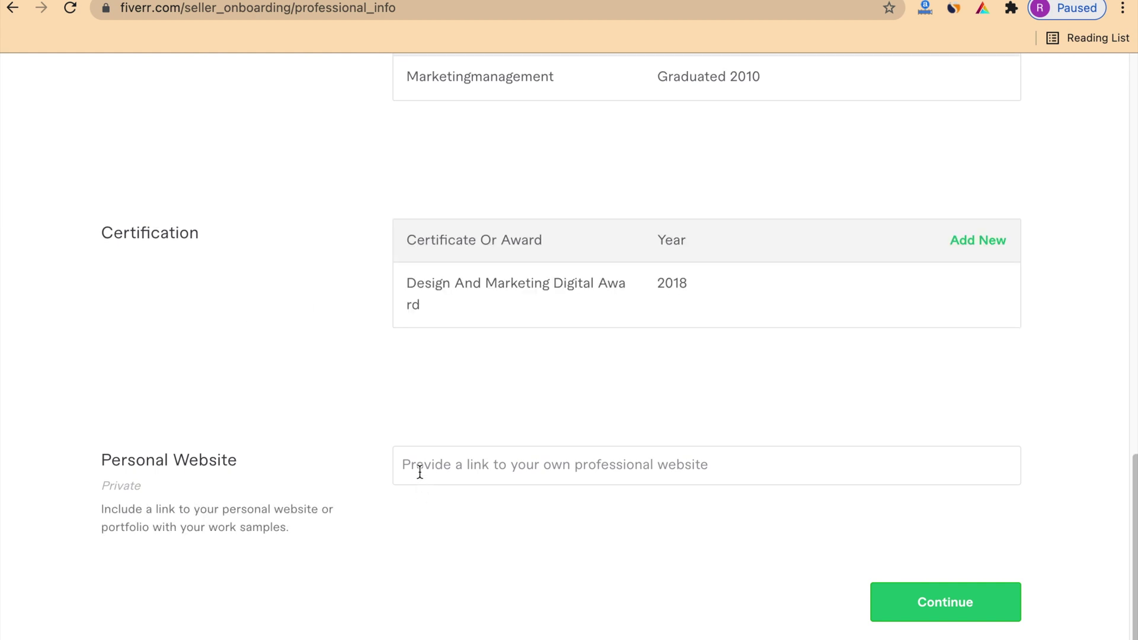
{"action": "left_click", "coordinate": [968, 602]}
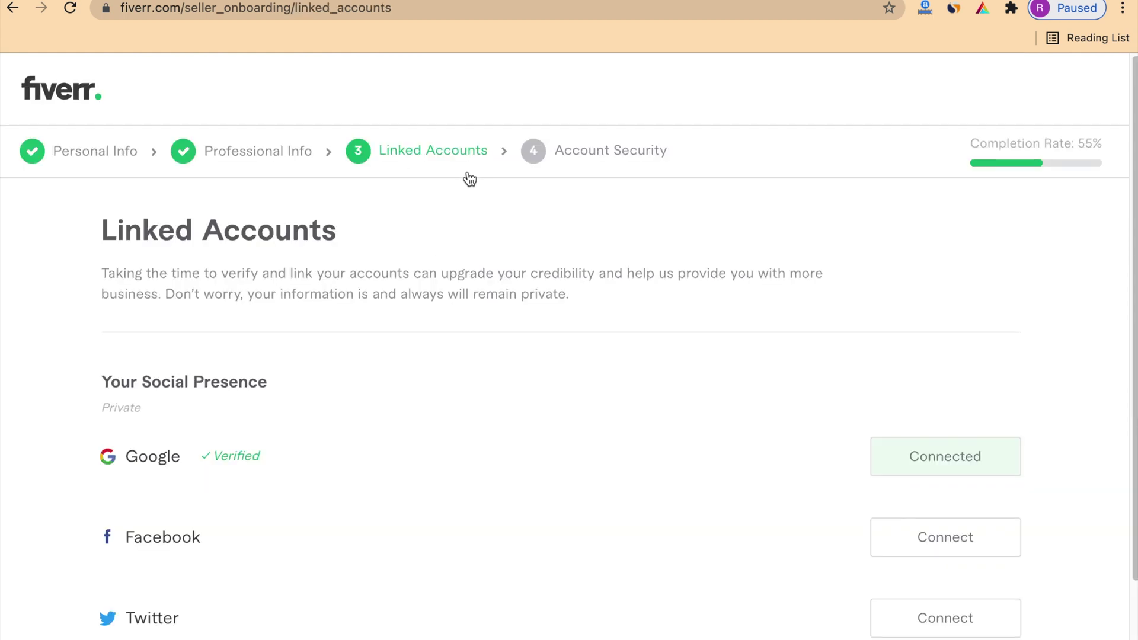
- Review the Google, Facebook and Twitter connections and the completion rate, and continue to Account Security
{"action": "scroll", "coordinate": [421, 337], "scroll_direction": "down", "scroll_amount": 2}
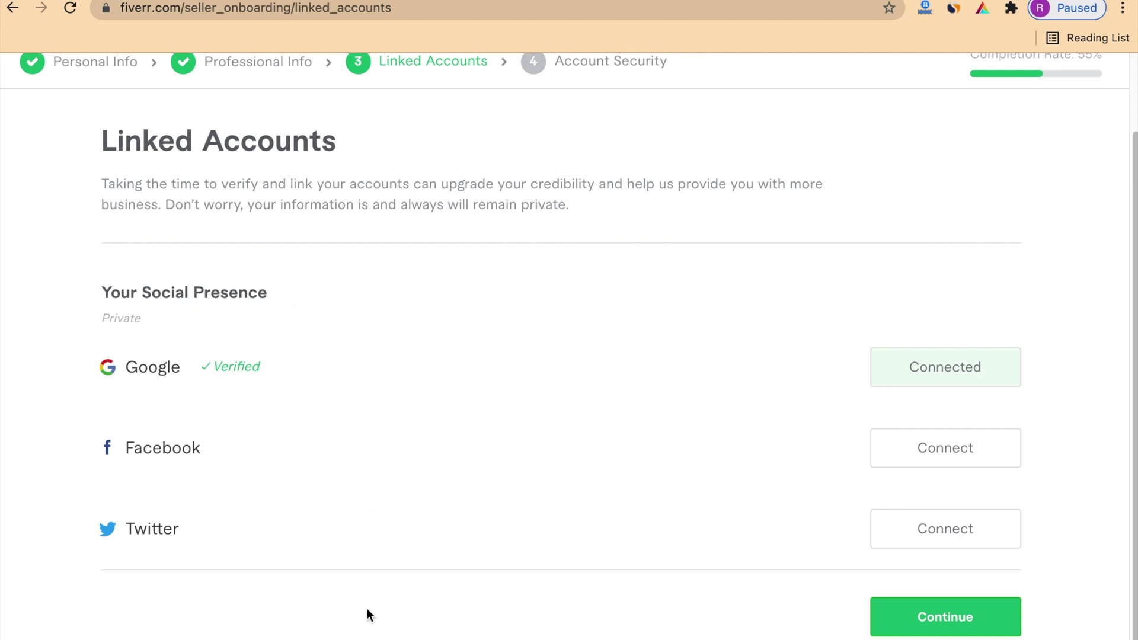
{"action": "scroll", "coordinate": [421, 513], "scroll_direction": "up", "scroll_amount": 1}
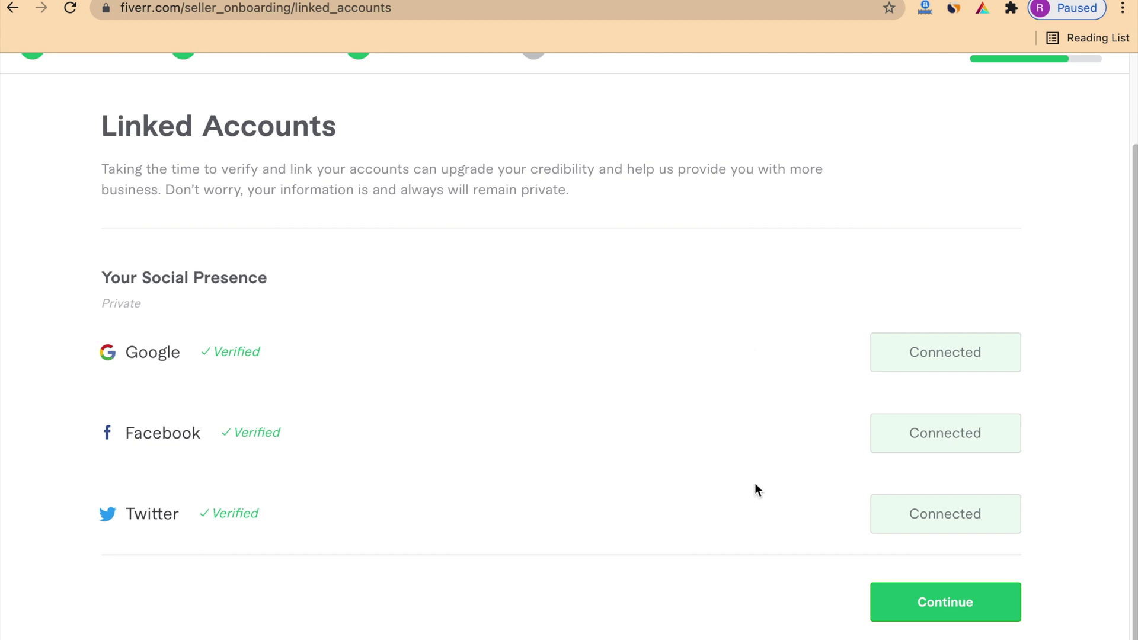
{"action": "scroll", "coordinate": [755, 488], "scroll_direction": "up", "scroll_amount": 3}
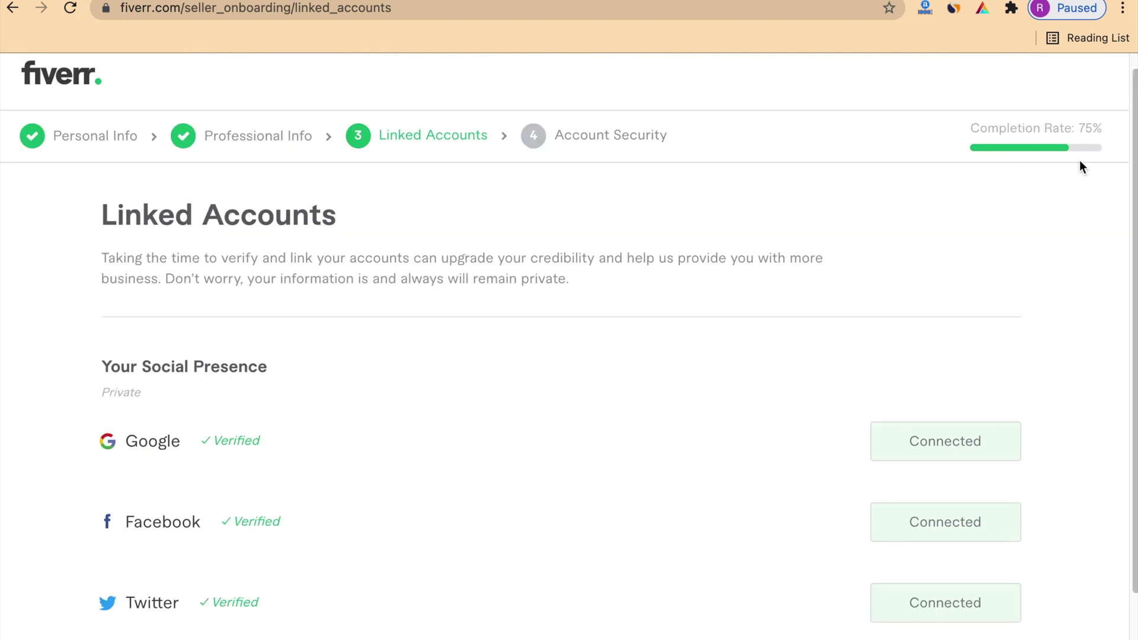
{"action": "scroll", "coordinate": [1070, 225], "scroll_direction": "down", "scroll_amount": 3}
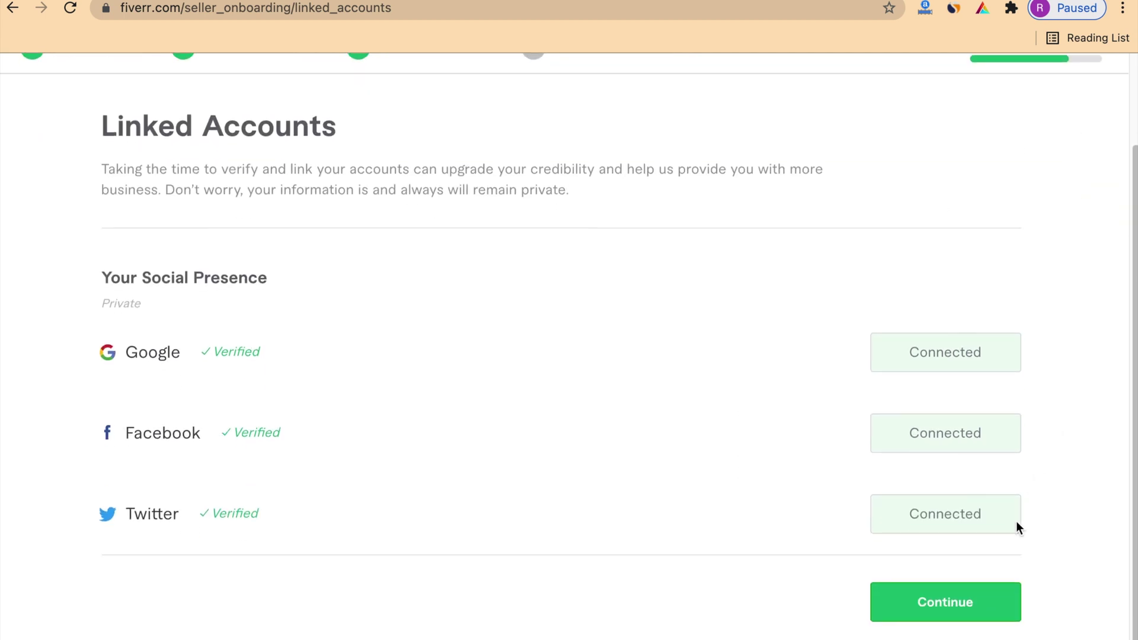
{"action": "left_click", "coordinate": [969, 608]}
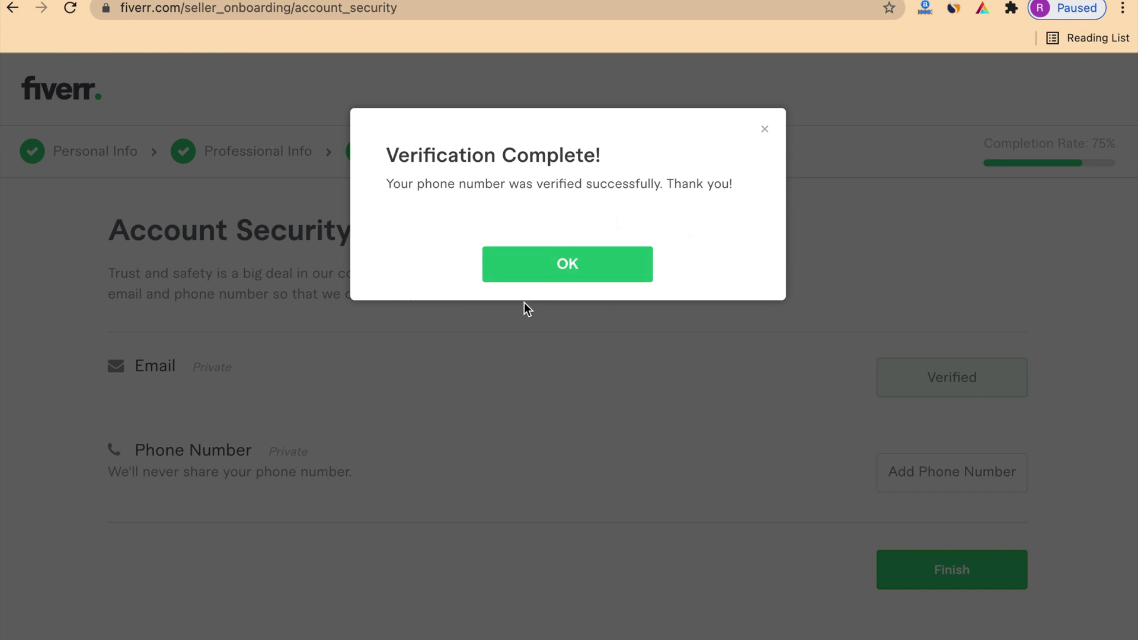
- Acknowledge the completed phone verification and open the list of security questions
{"action": "left_click", "coordinate": [566, 265]}
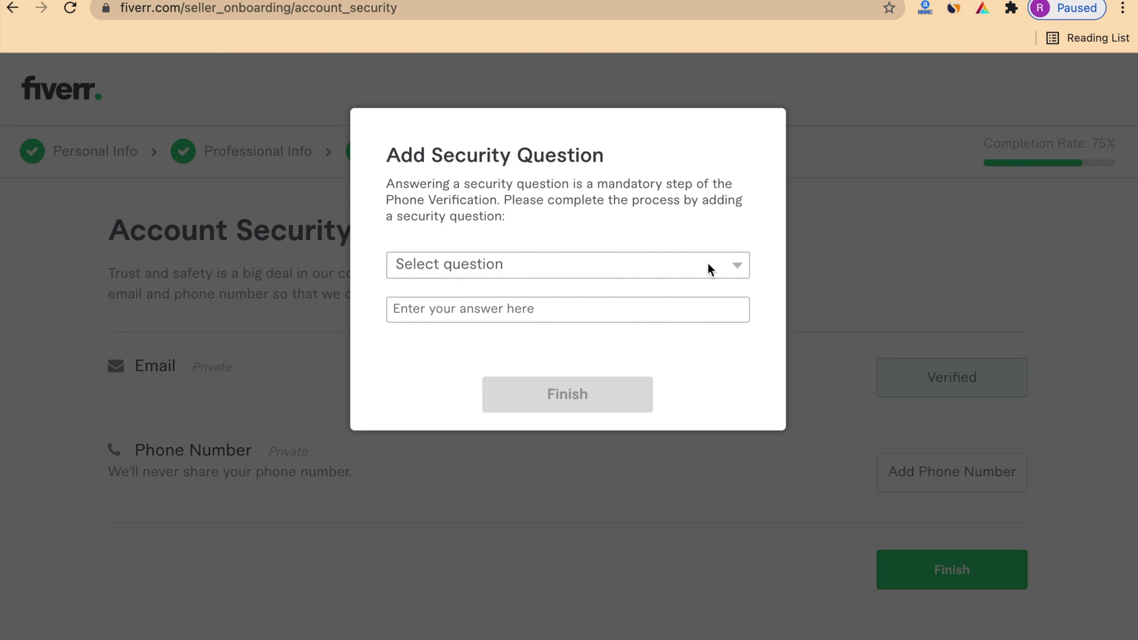
{"action": "left_click", "coordinate": [525, 271]}
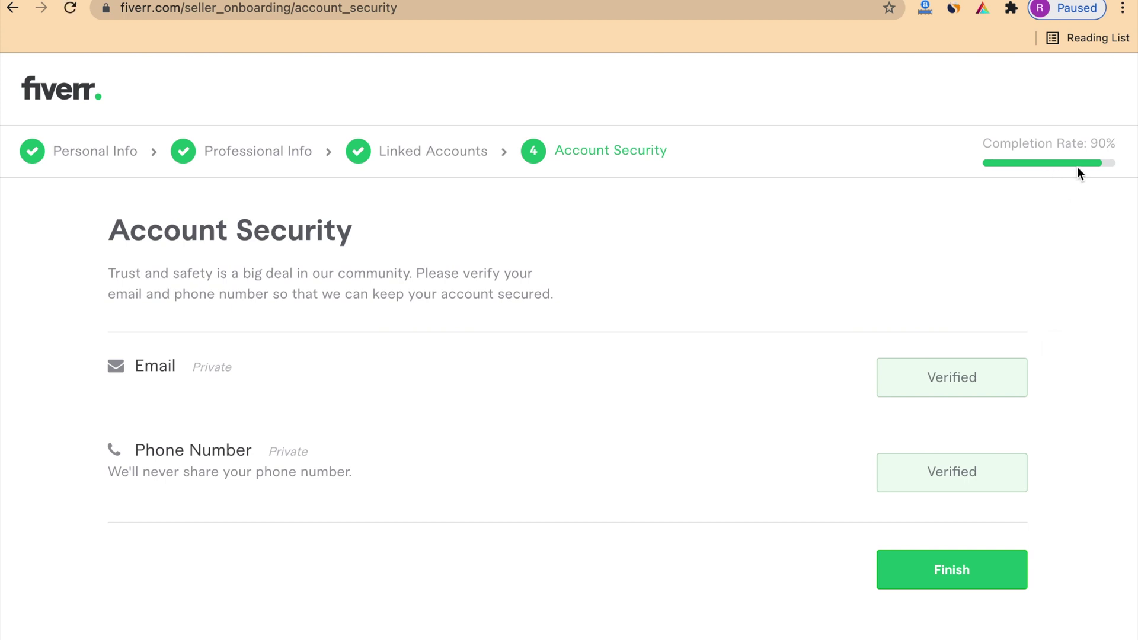
- Finish the Account Security stage and close out the seller onboarding to start creating the first gig
{"action": "left_click", "coordinate": [952, 570]}
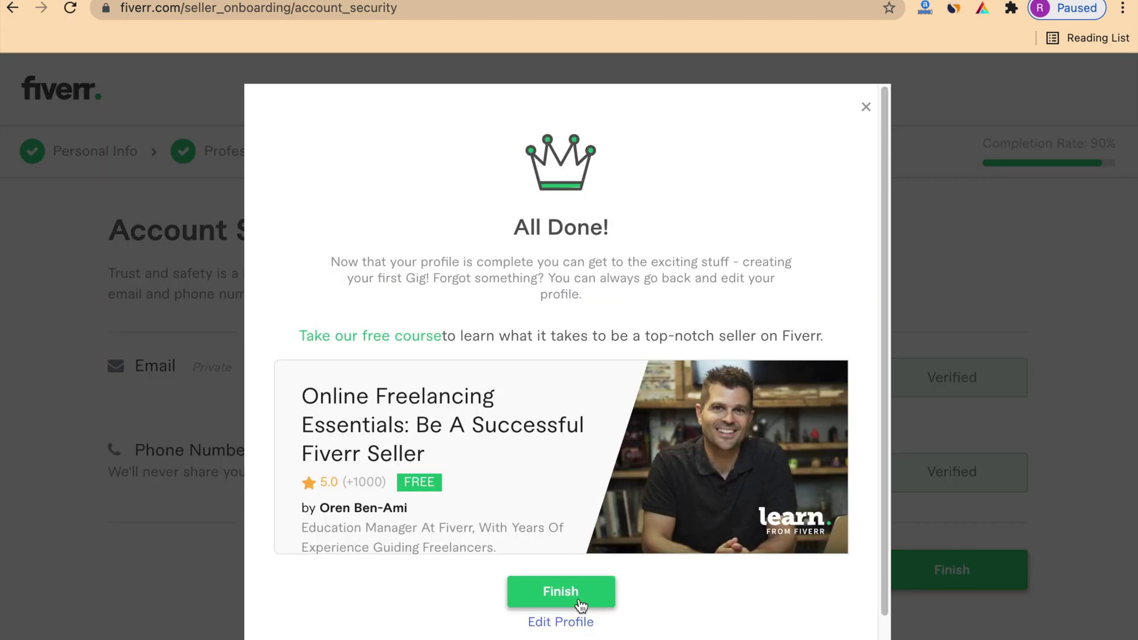
{"action": "left_click", "coordinate": [581, 604]}
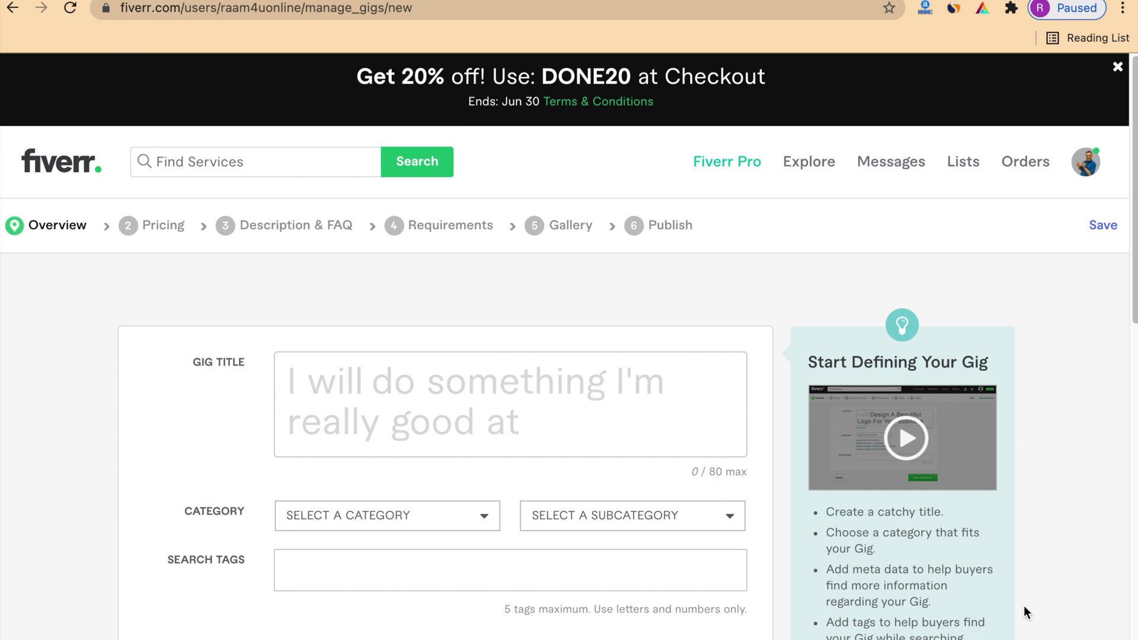